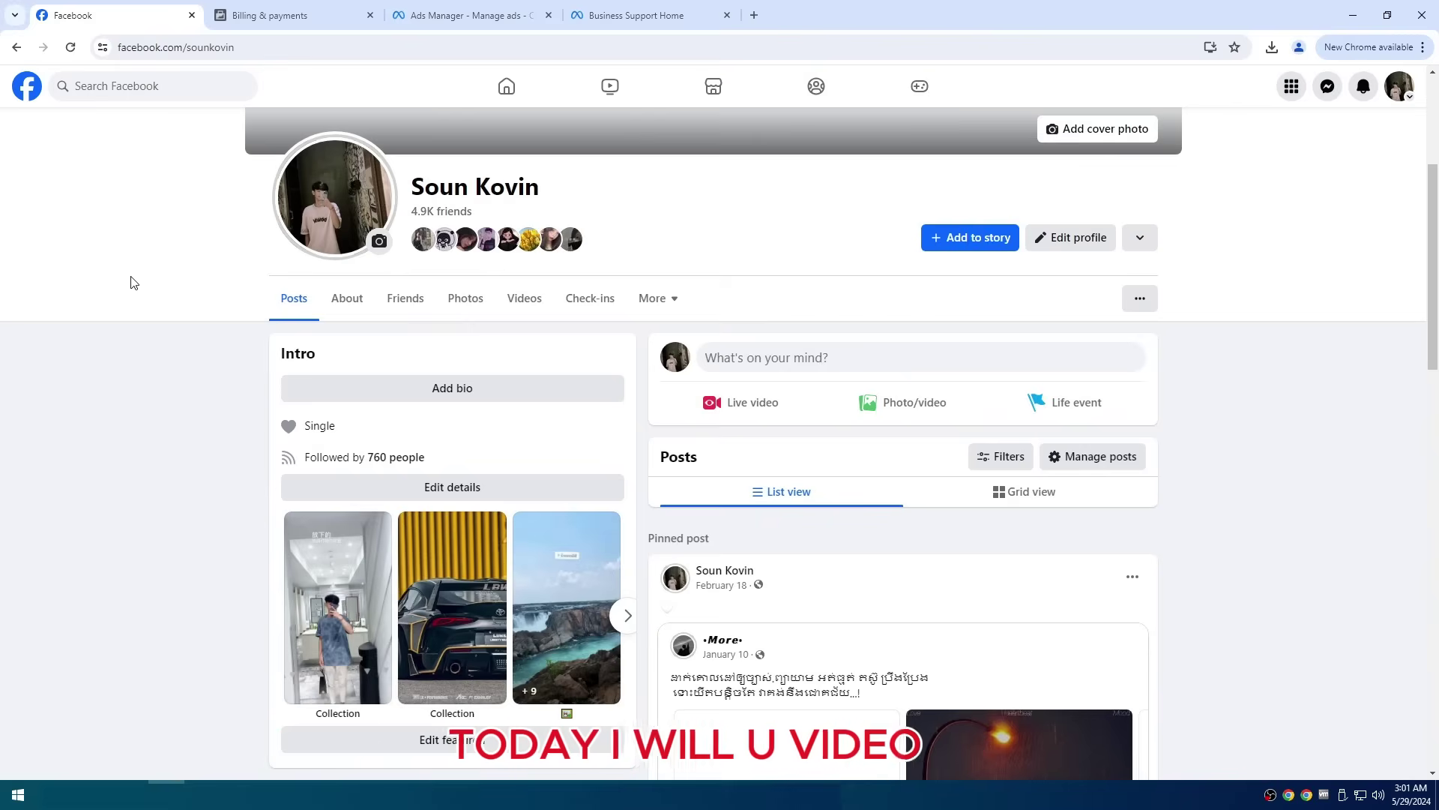
Step: Reload the Billing & payments page showing the closed ad account with $0.00 balance
click(277, 9)
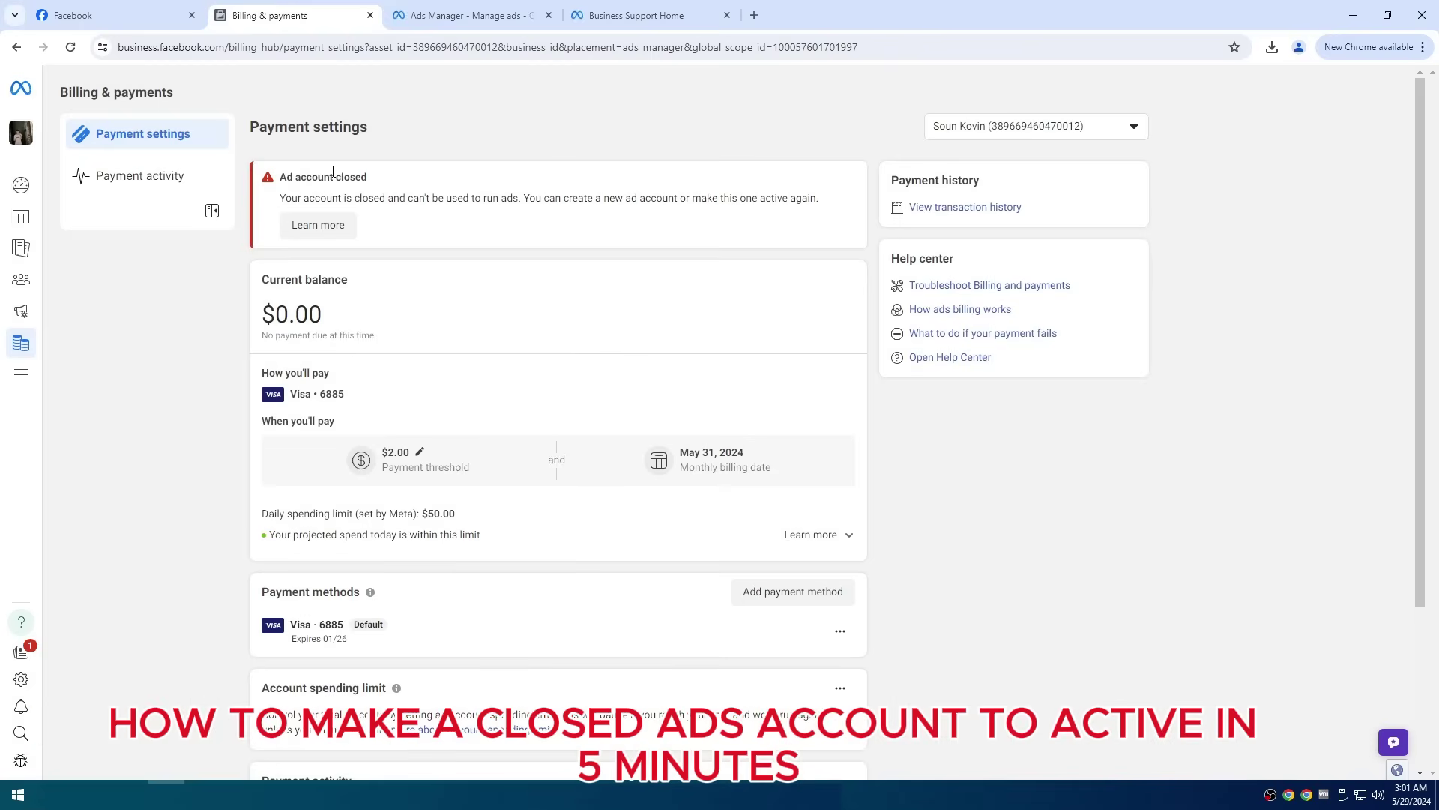
drag(333, 177, 537, 198)
click(537, 199)
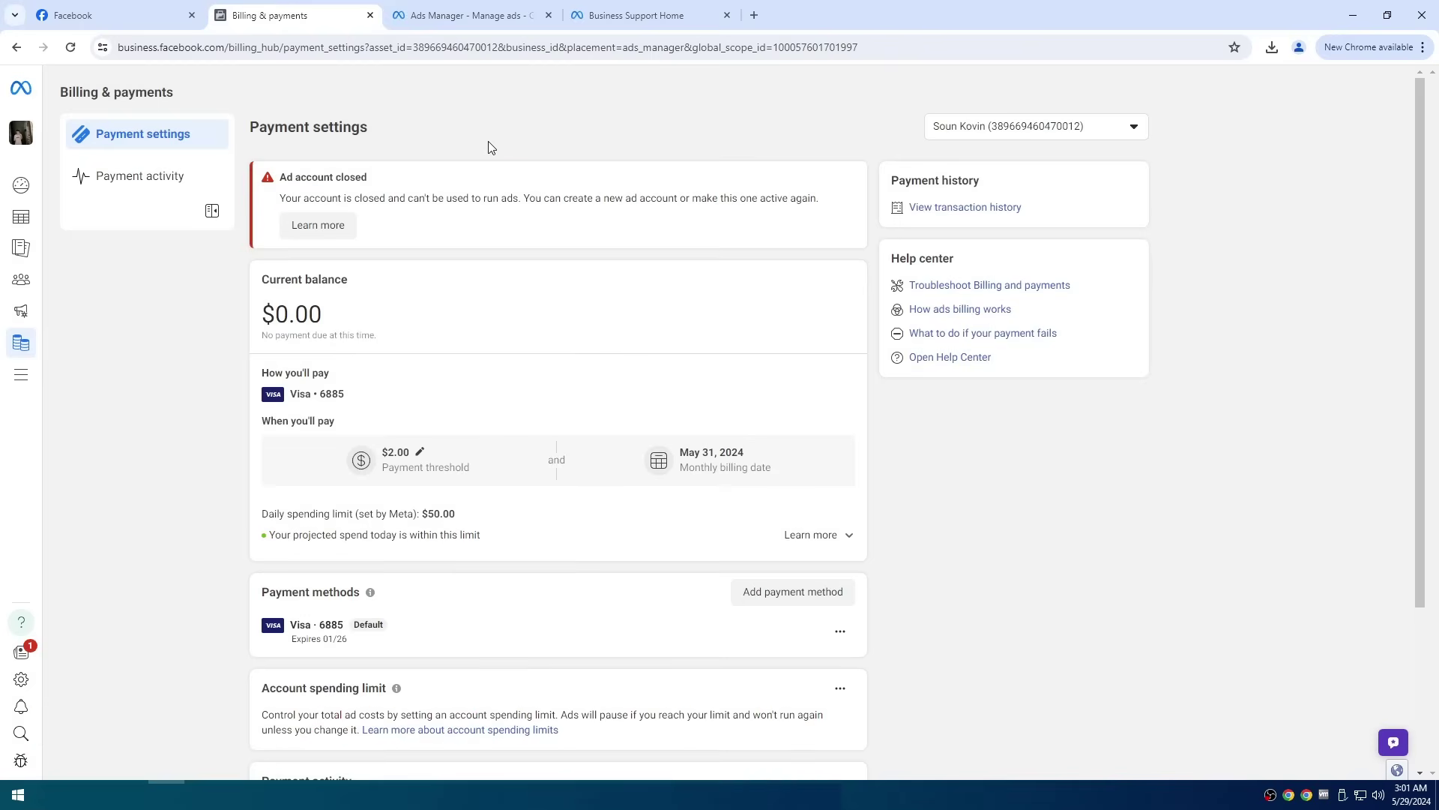
right_click(475, 125)
click(513, 184)
Step: Open Chrome's Extensions management page, then open the downloaded extension zip archive
click(1422, 48)
mouse_move(1213, 226)
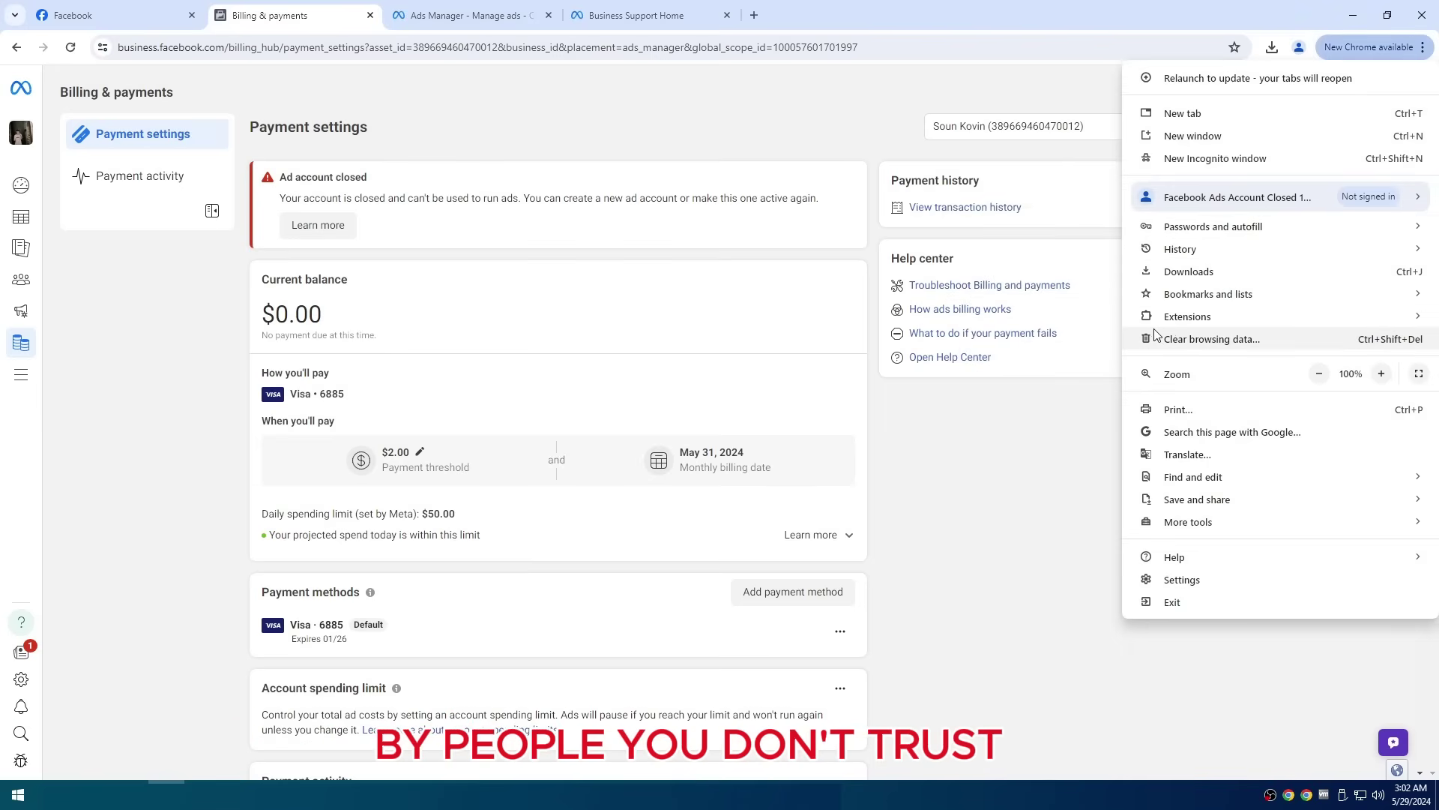
mouse_move(1188, 316)
click(1091, 320)
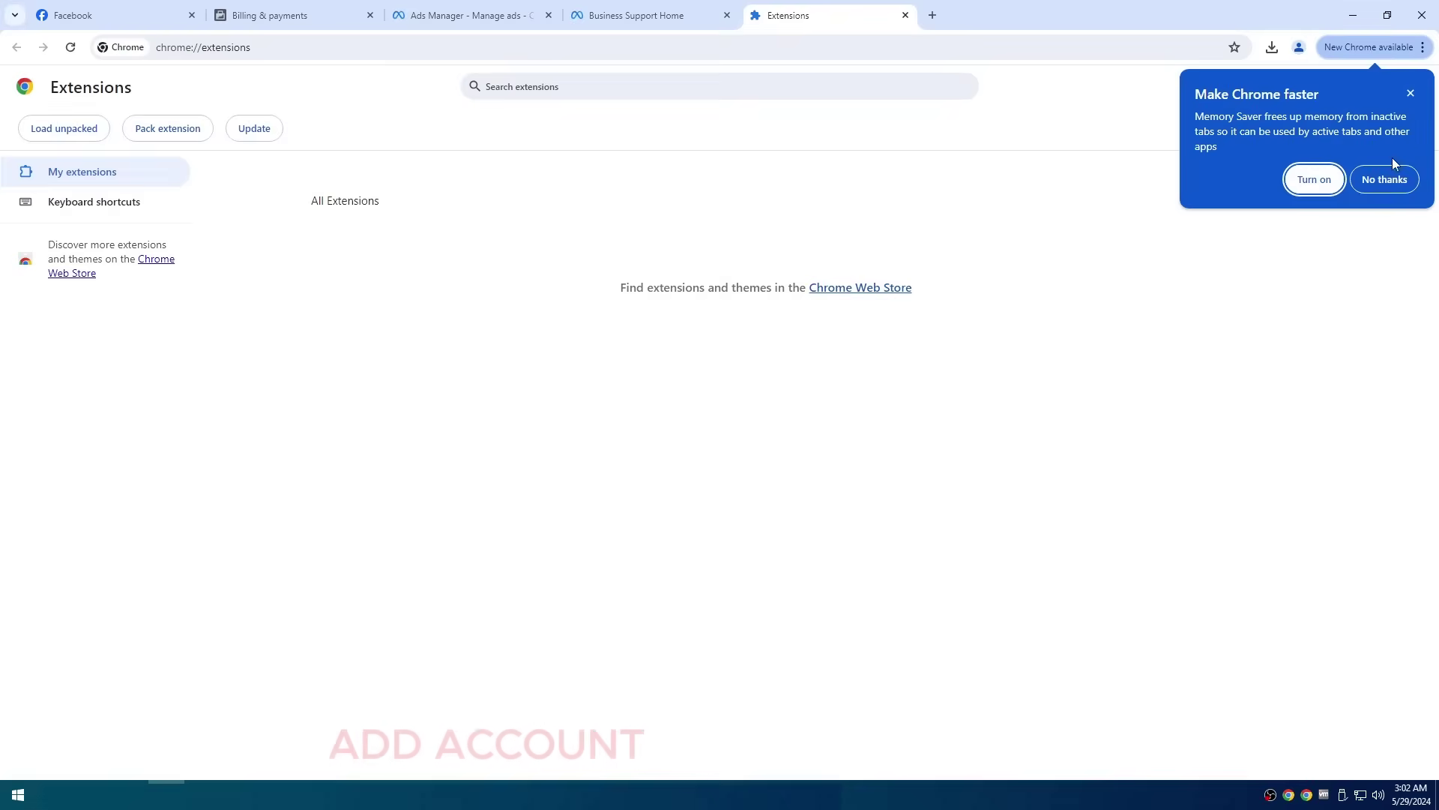
click(1384, 179)
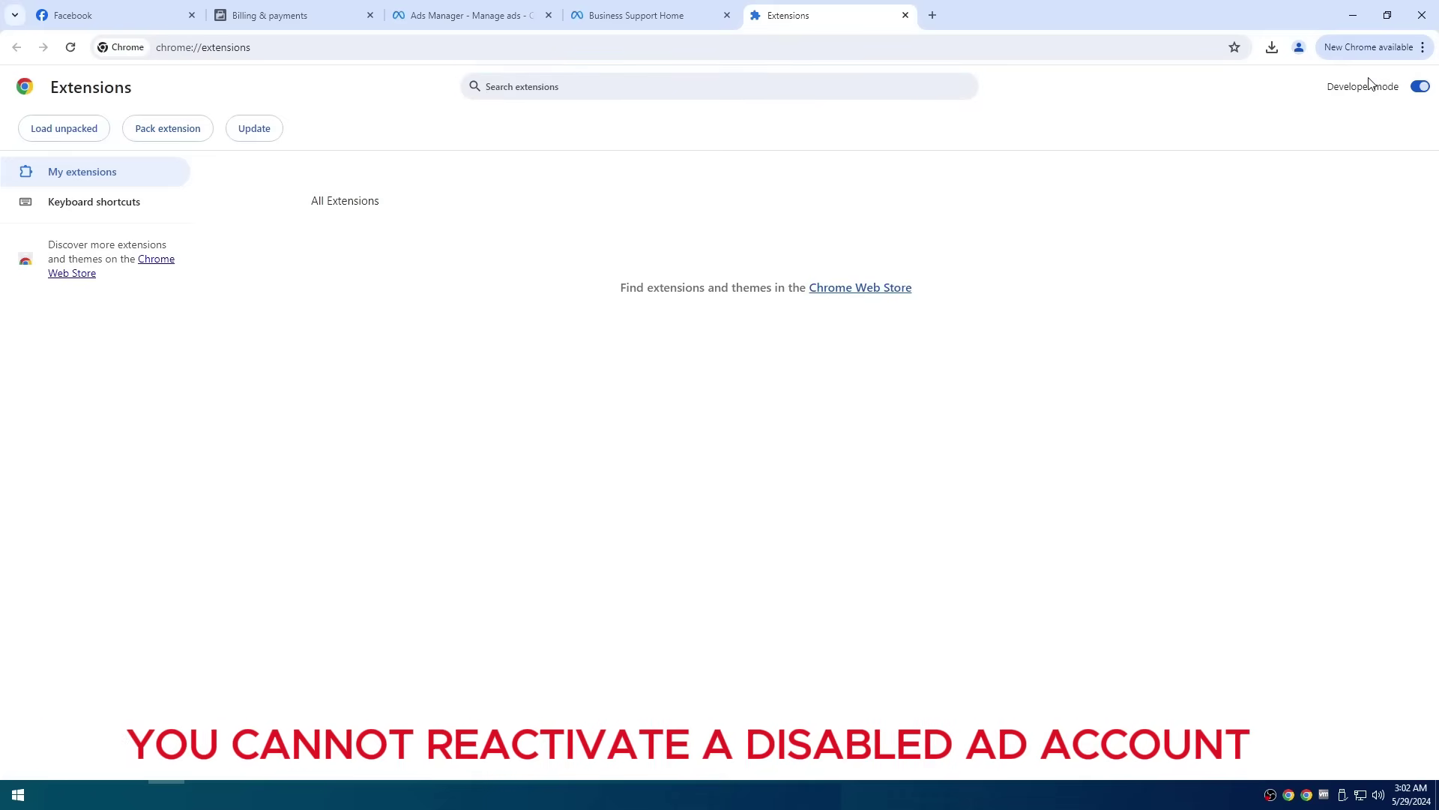
click(1267, 50)
click(1183, 118)
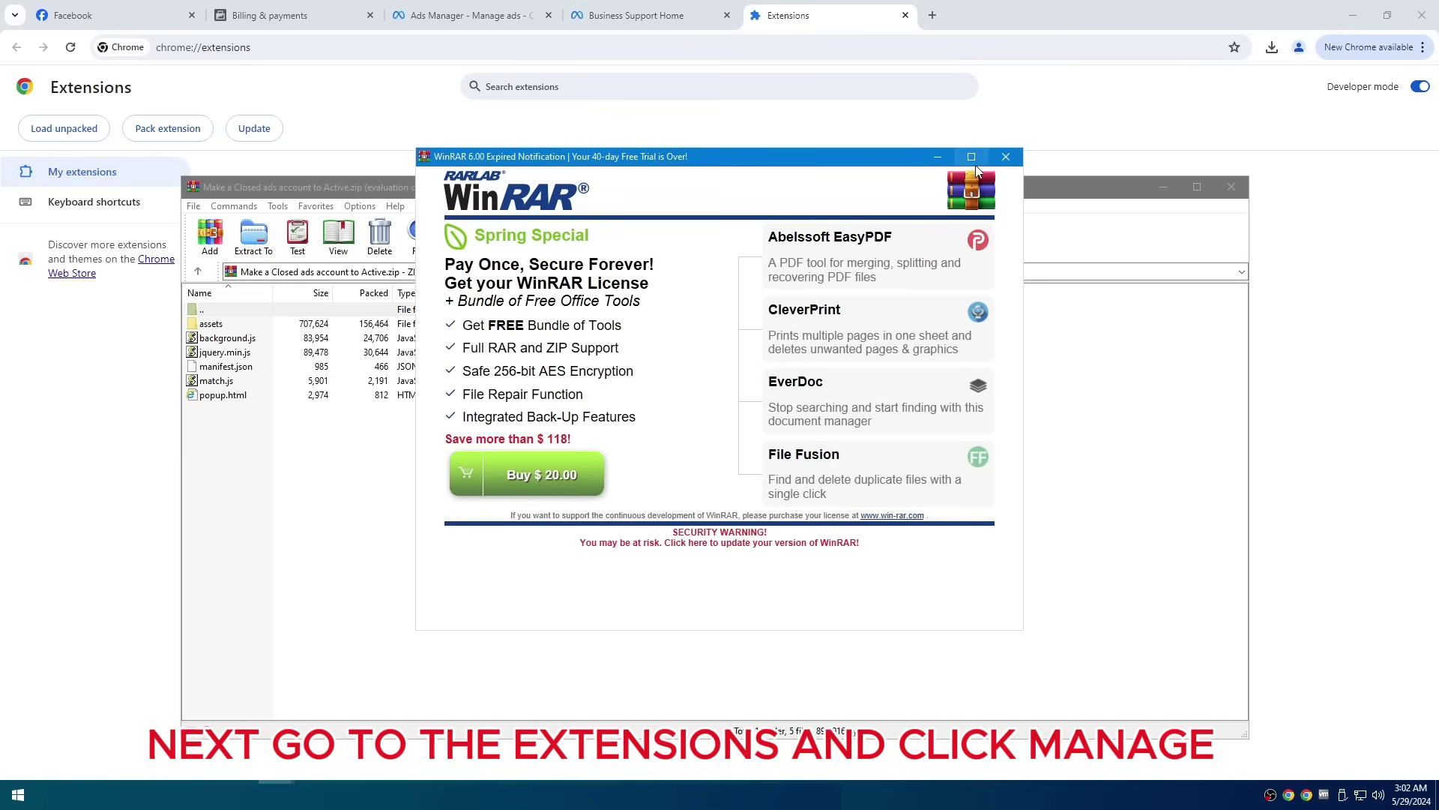
Step: Extract the archive with WinRAR's Wizard into a same-named Desktop folder
click(1013, 161)
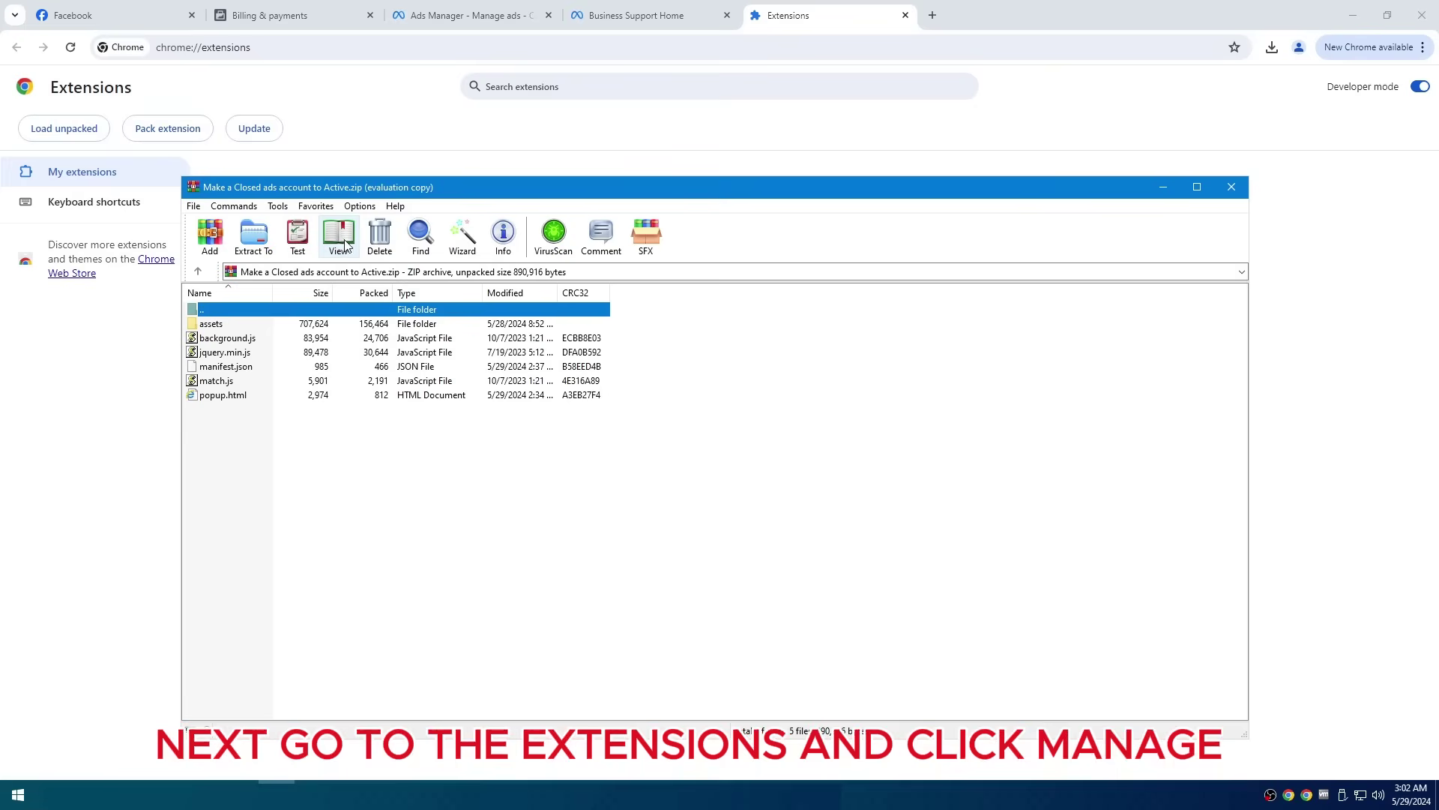
click(460, 241)
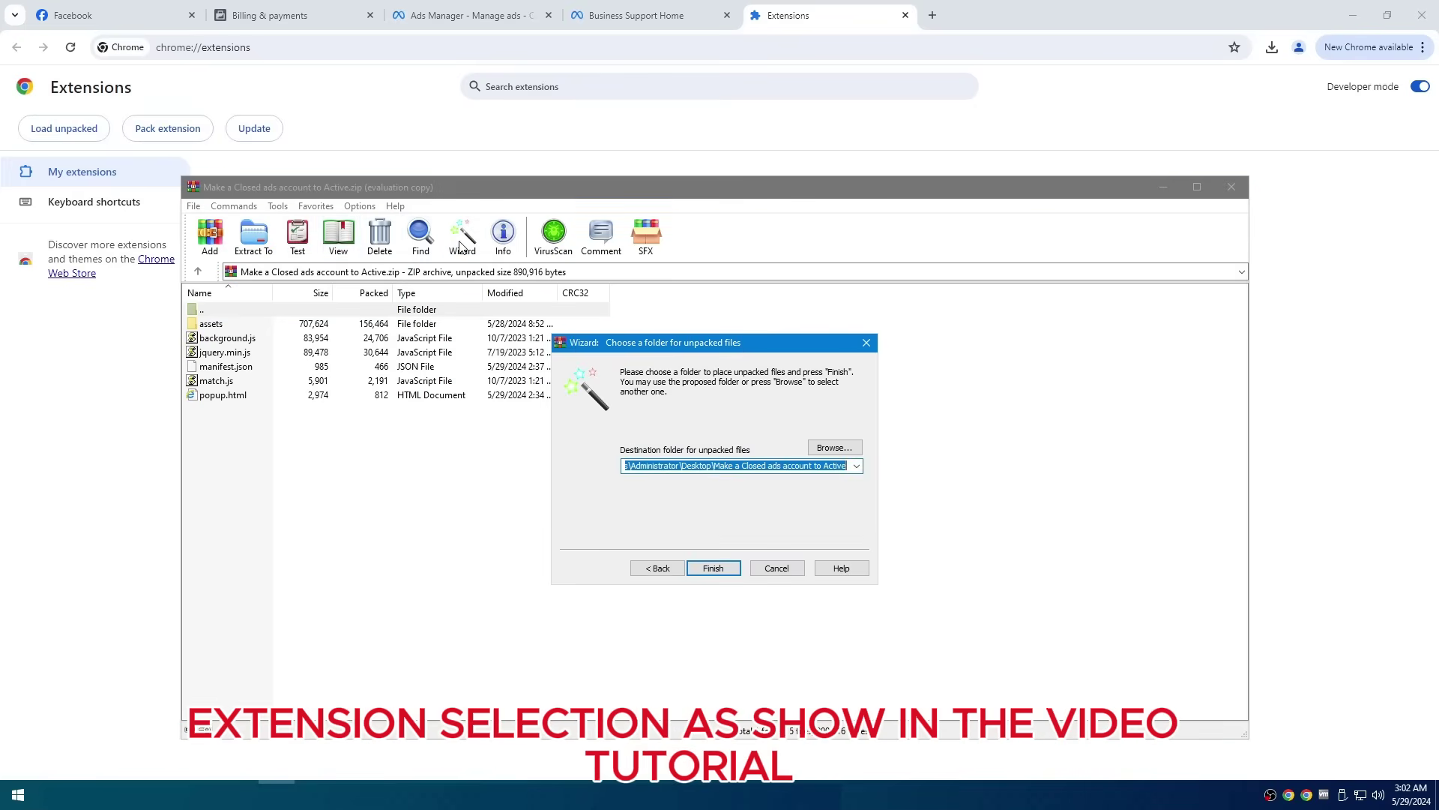
click(721, 570)
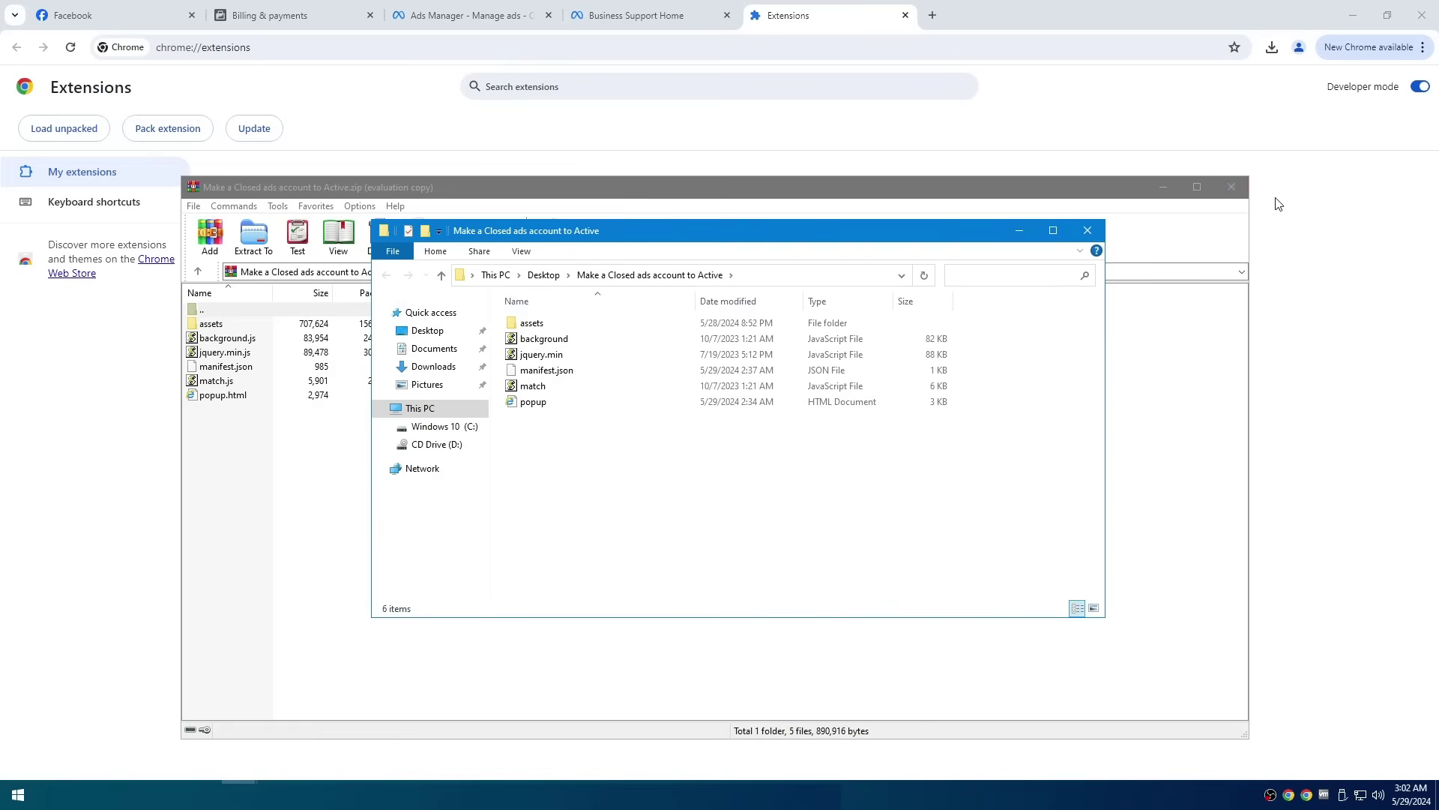
Step: Drop the extracted 'Make a Closed ads account to Active' folder onto chrome://extensions to install it
click(1231, 187)
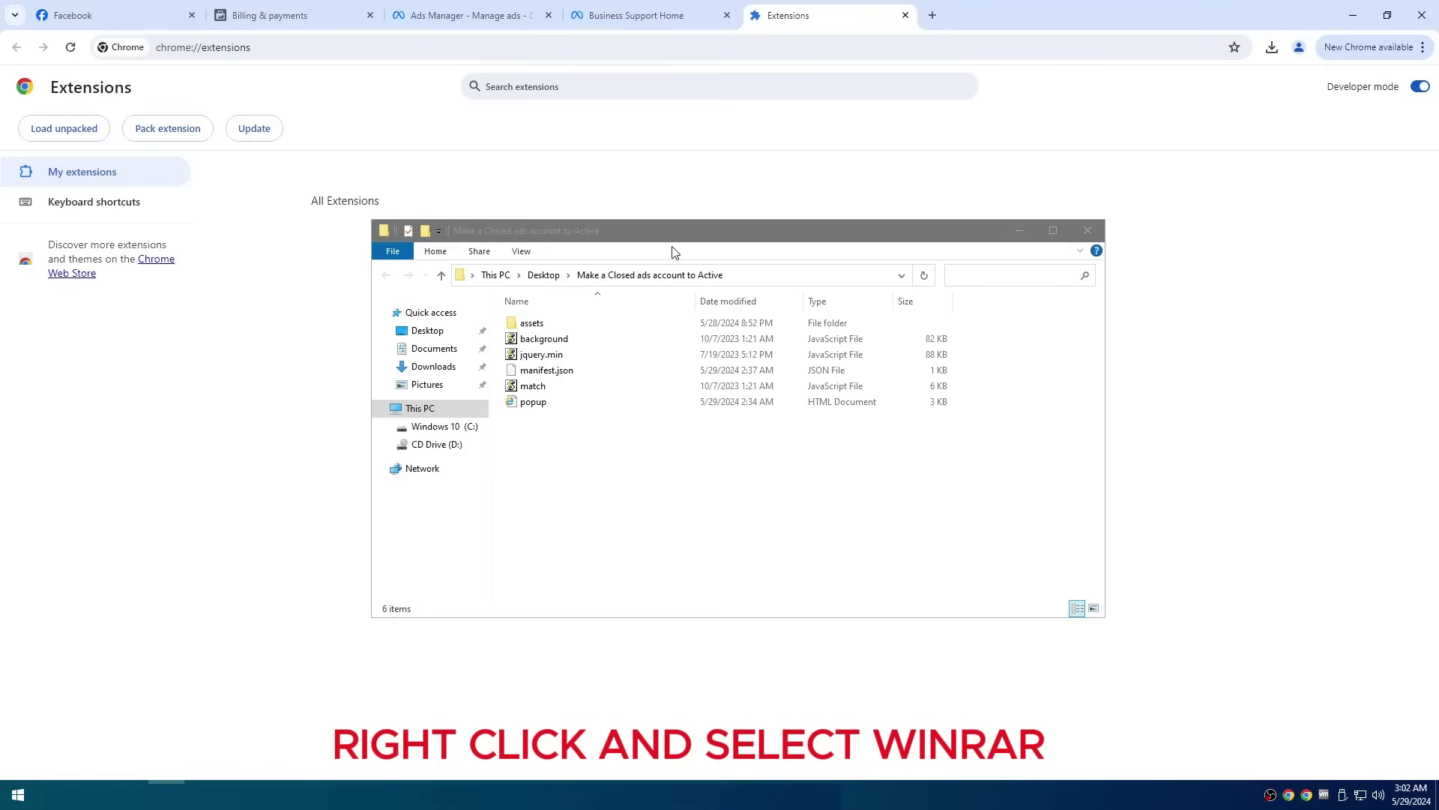
mouse_move(649, 274)
mouse_down()
mouse_move(651, 165)
mouse_move(671, 168)
mouse_move(674, 253)
mouse_move(919, 207)
mouse_up()
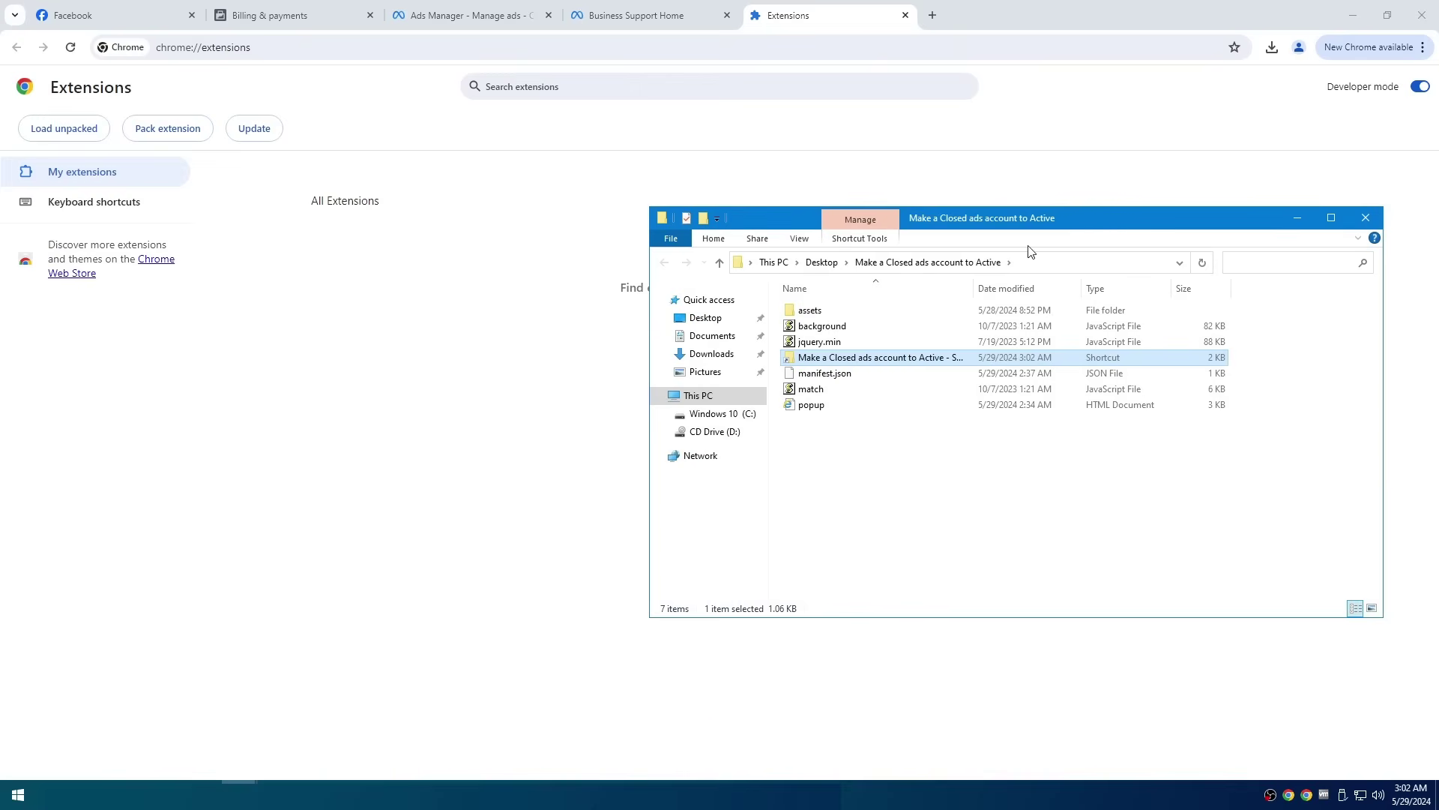
drag(905, 278, 456, 339)
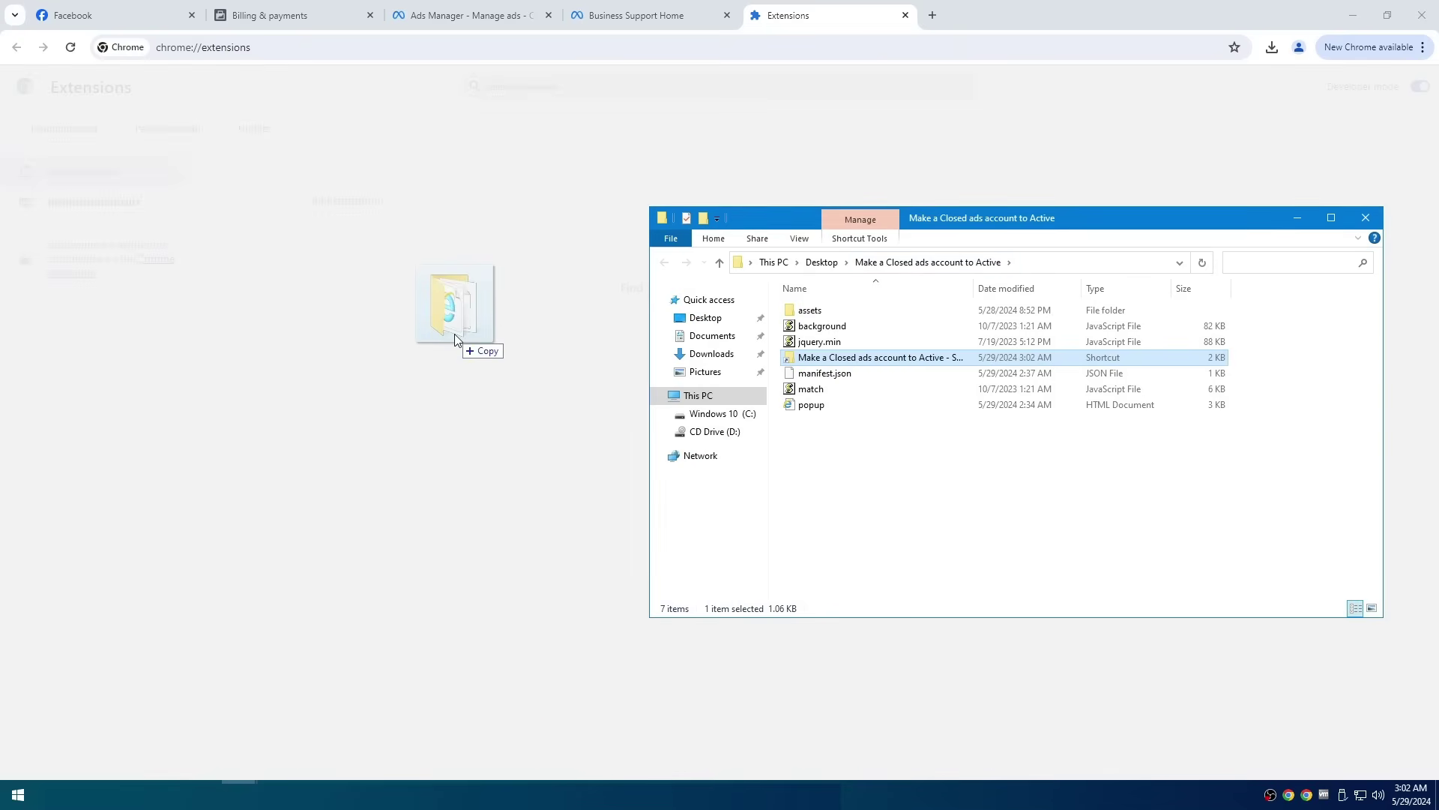
drag(456, 339, 492, 175)
Step: Reload the Billing & payments page
click(254, 5)
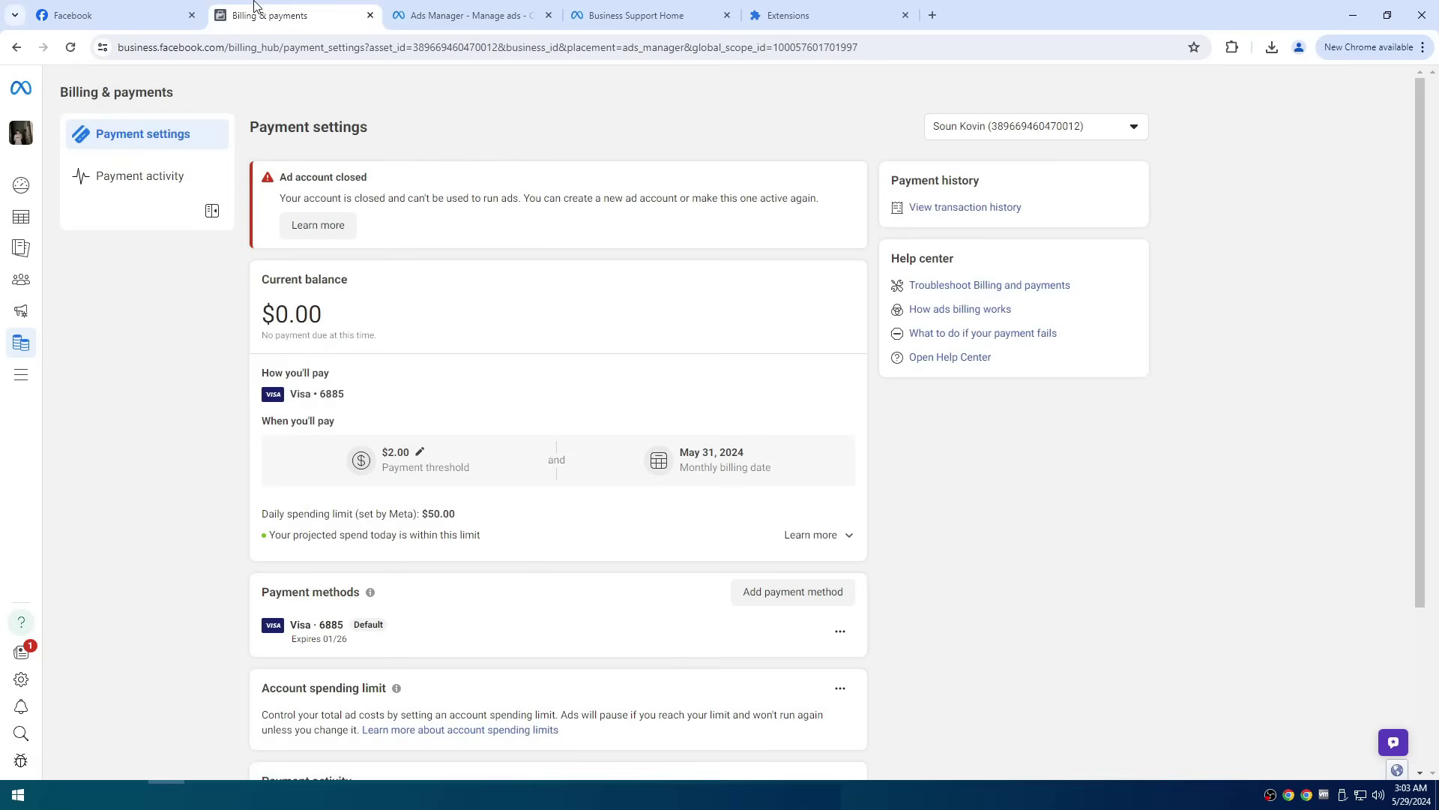
right_click(492, 135)
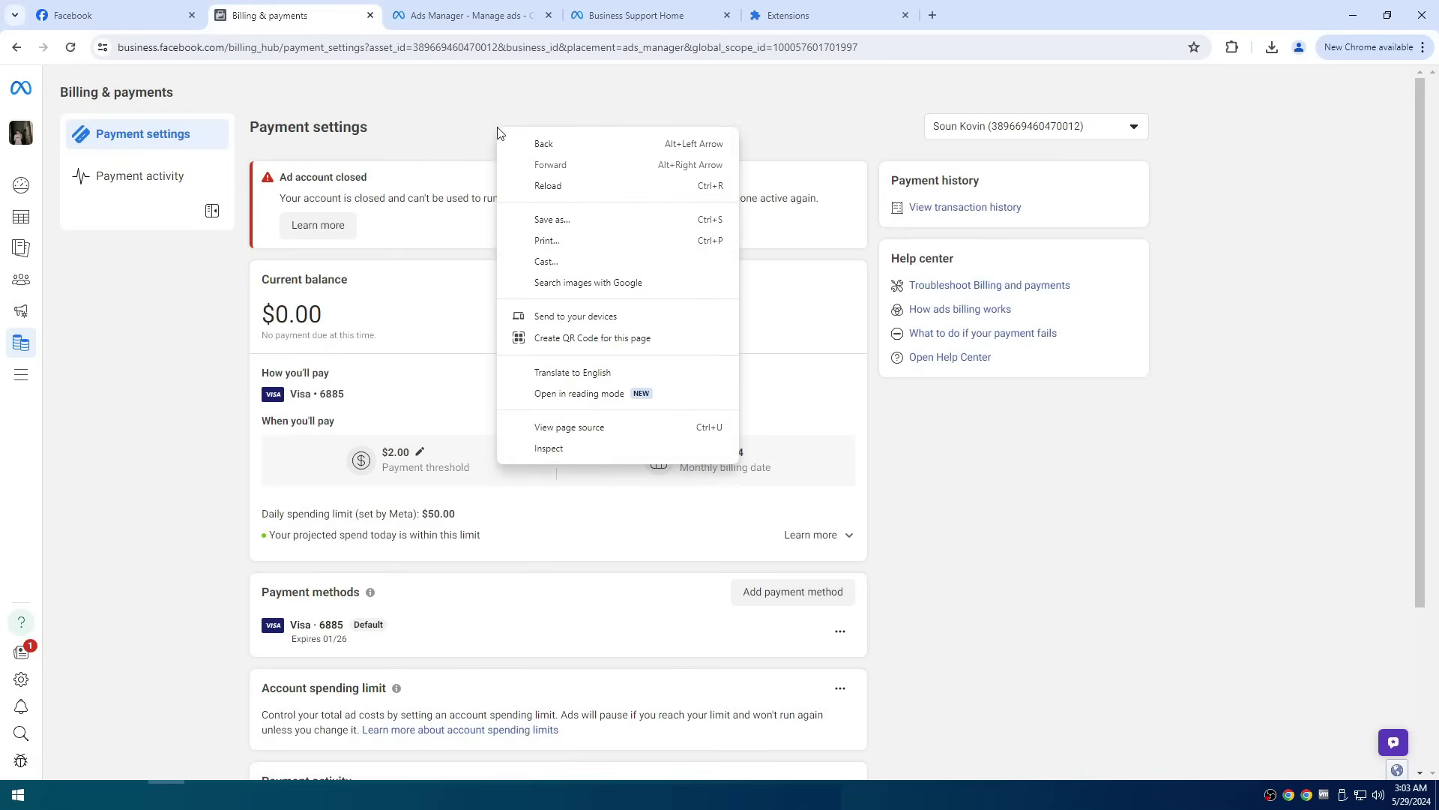
click(558, 187)
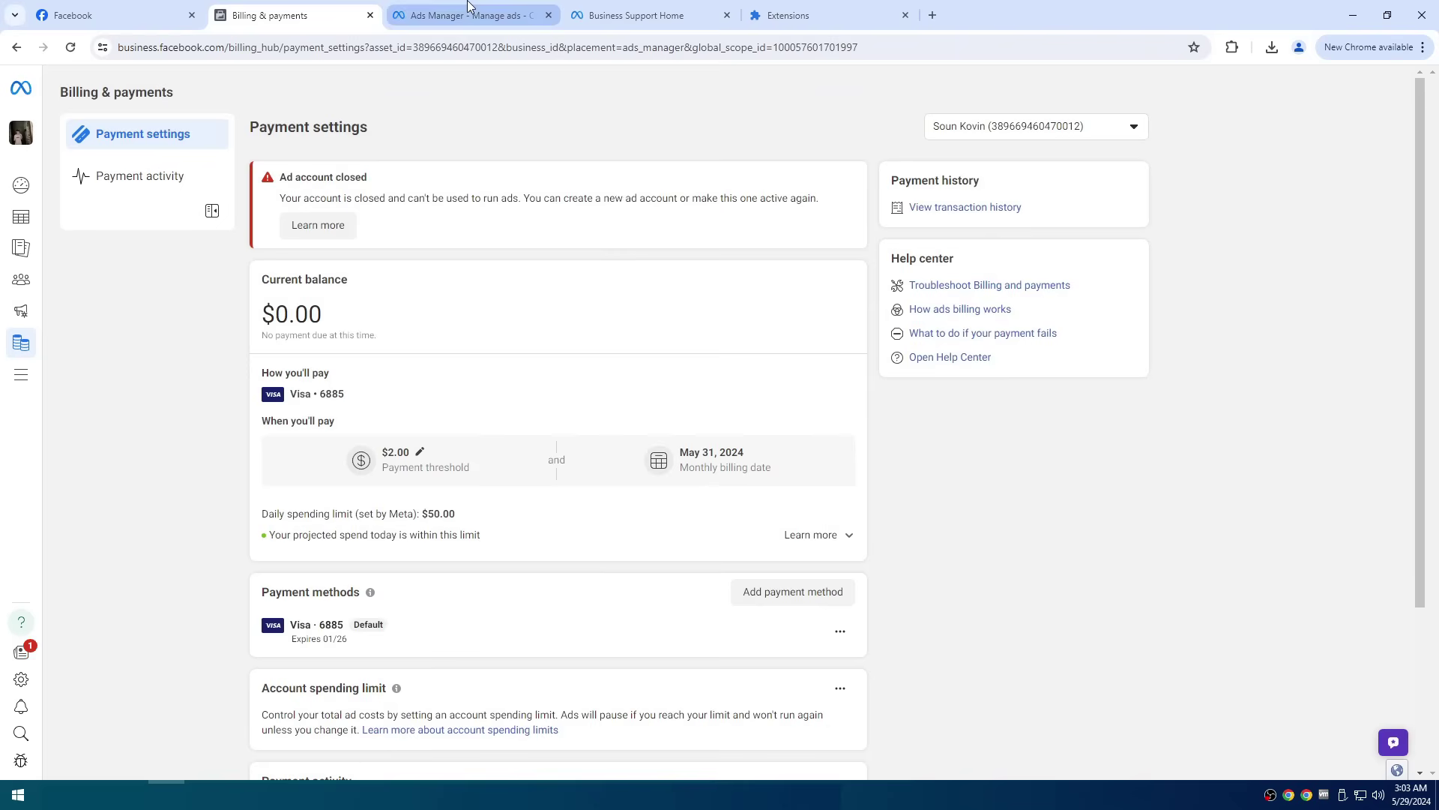
Step: Reload the Ads Manager campaigns page, then reload Billing & payments again
click(459, 8)
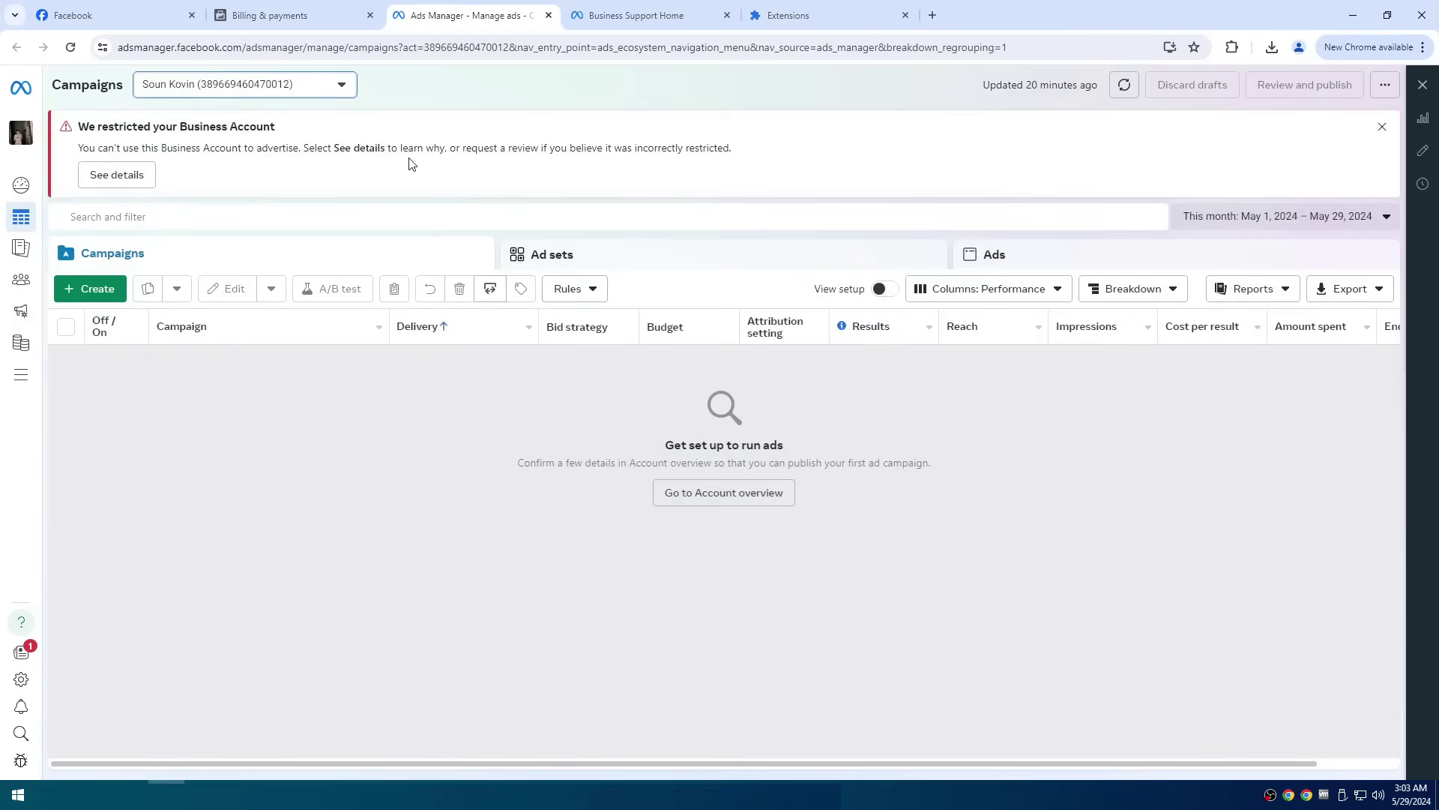
right_click(481, 145)
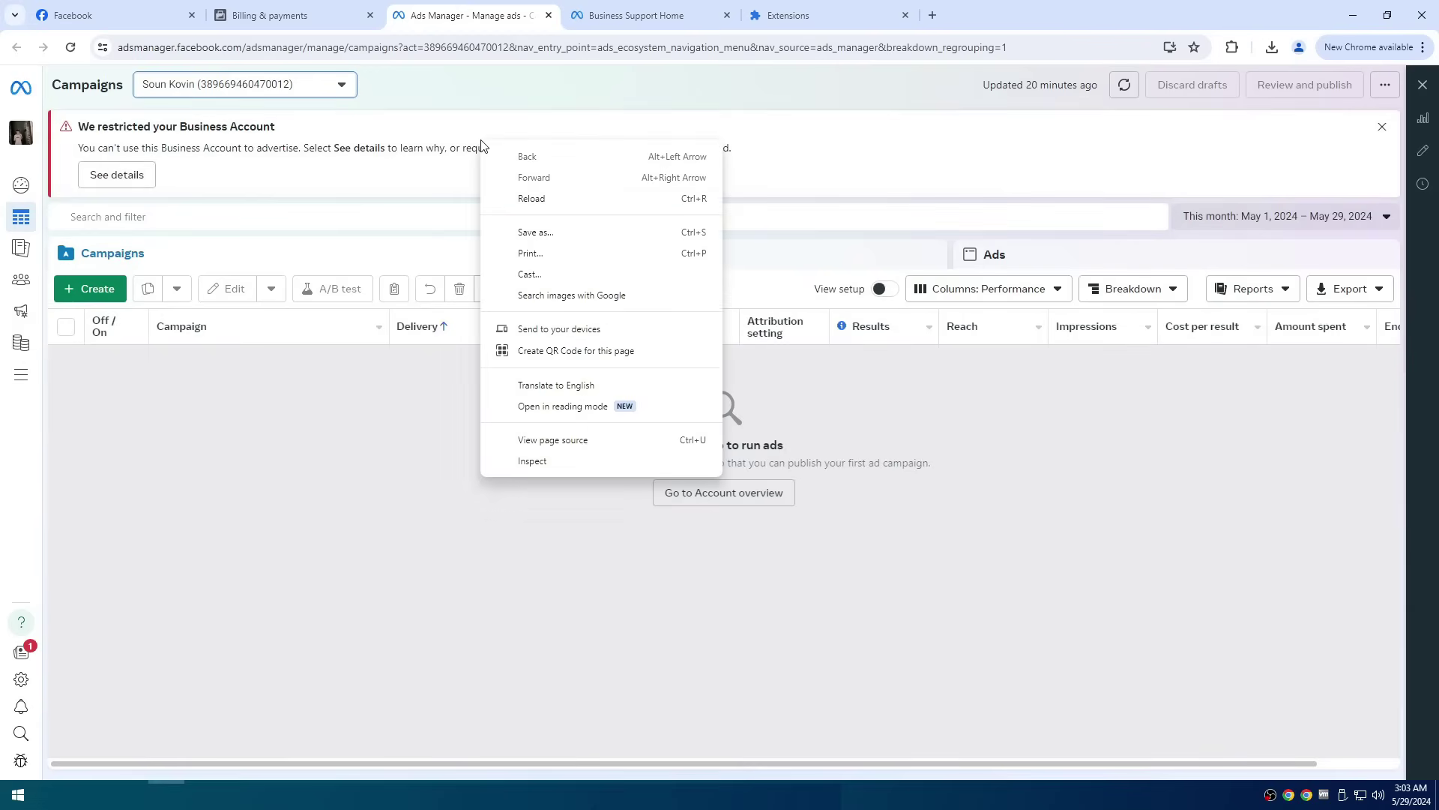
click(533, 199)
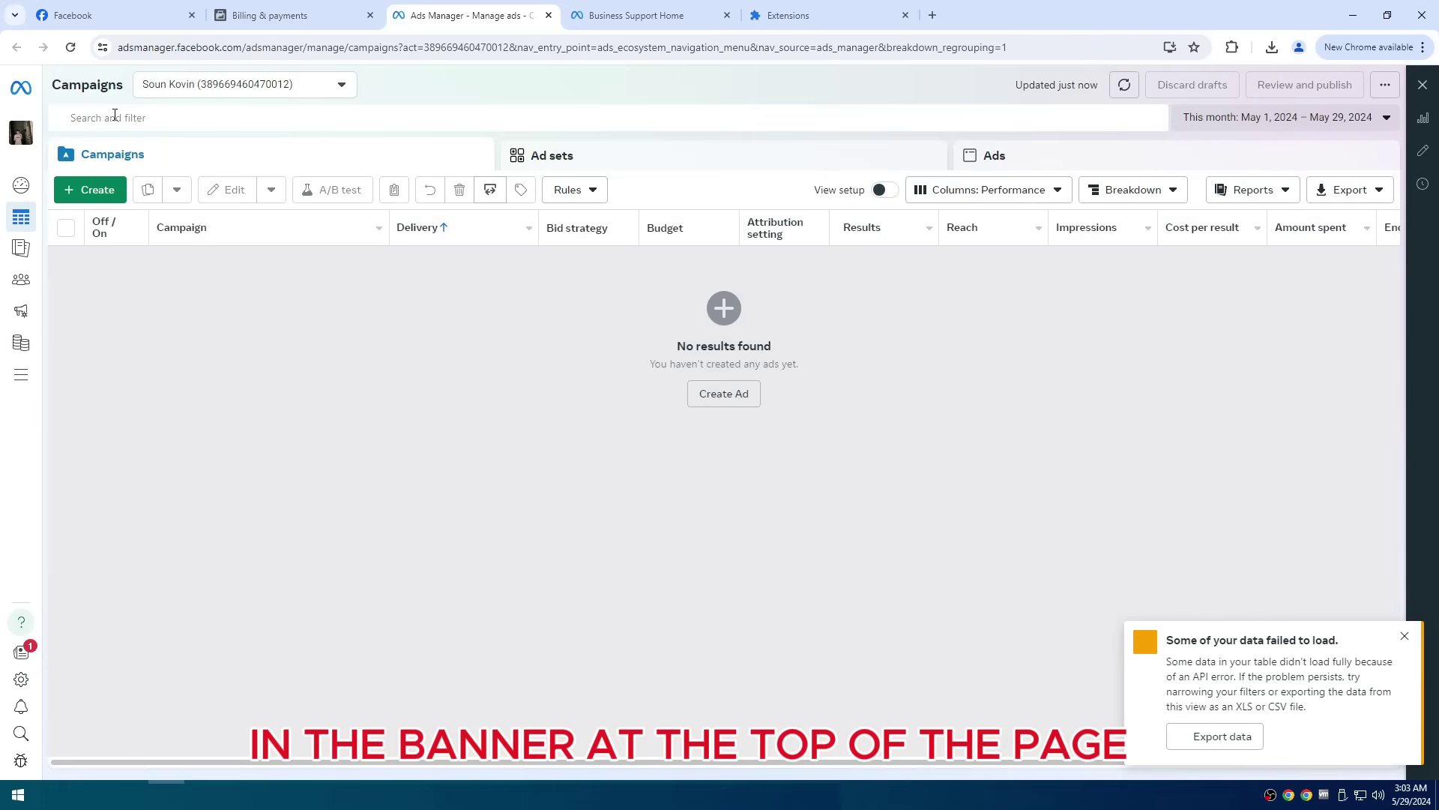
click(248, 7)
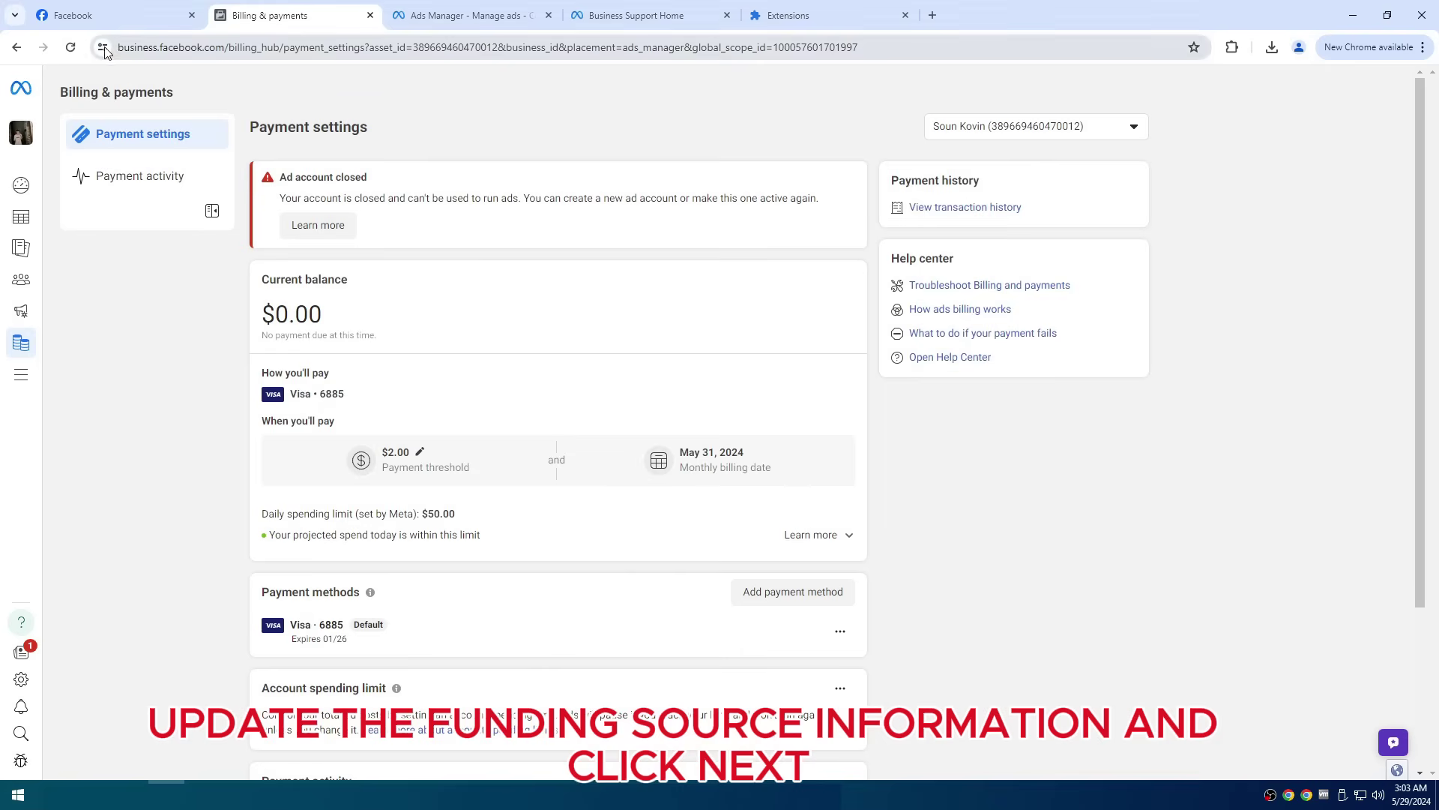
click(70, 58)
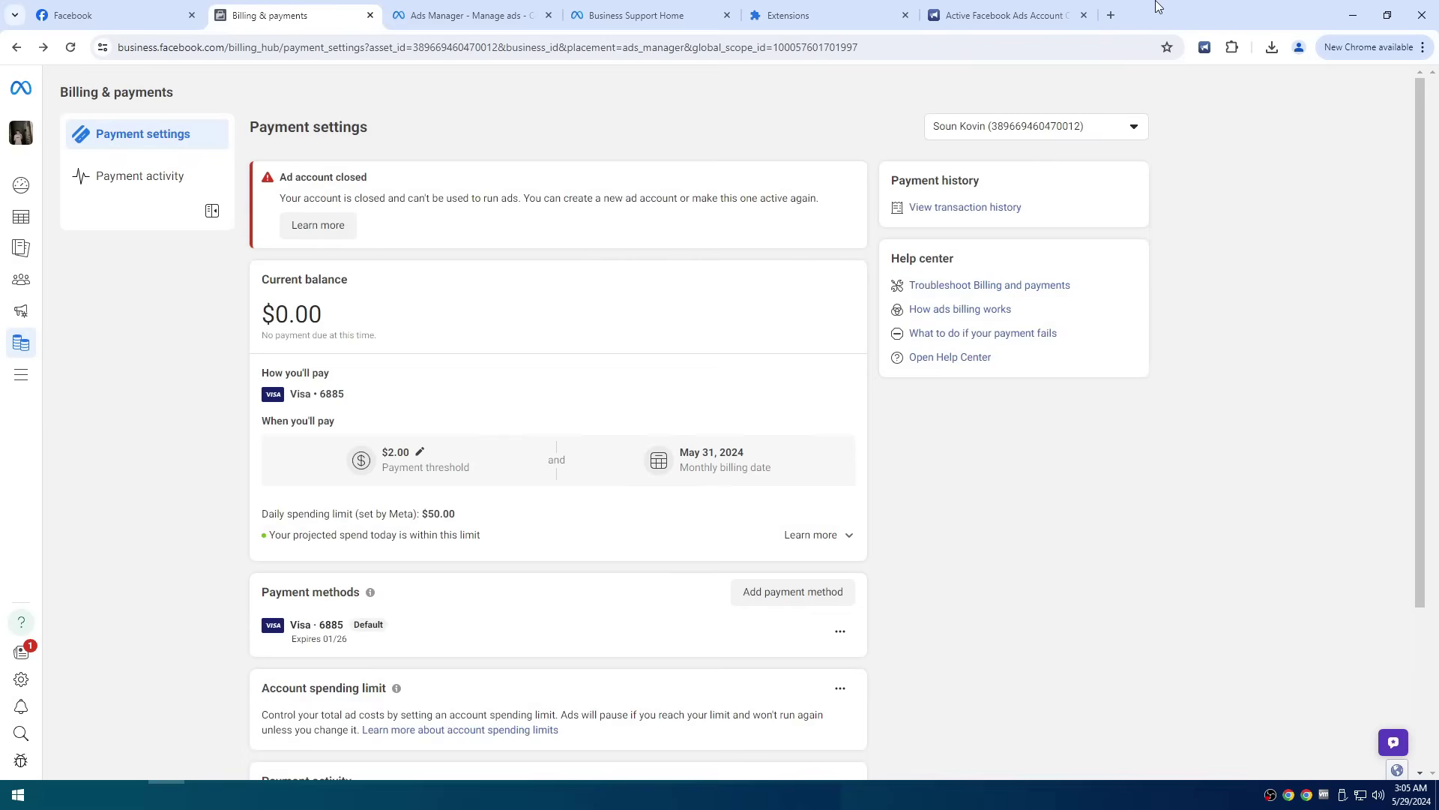
Step: Open business.facebook.com in a new tab
click(1109, 17)
text(buss)
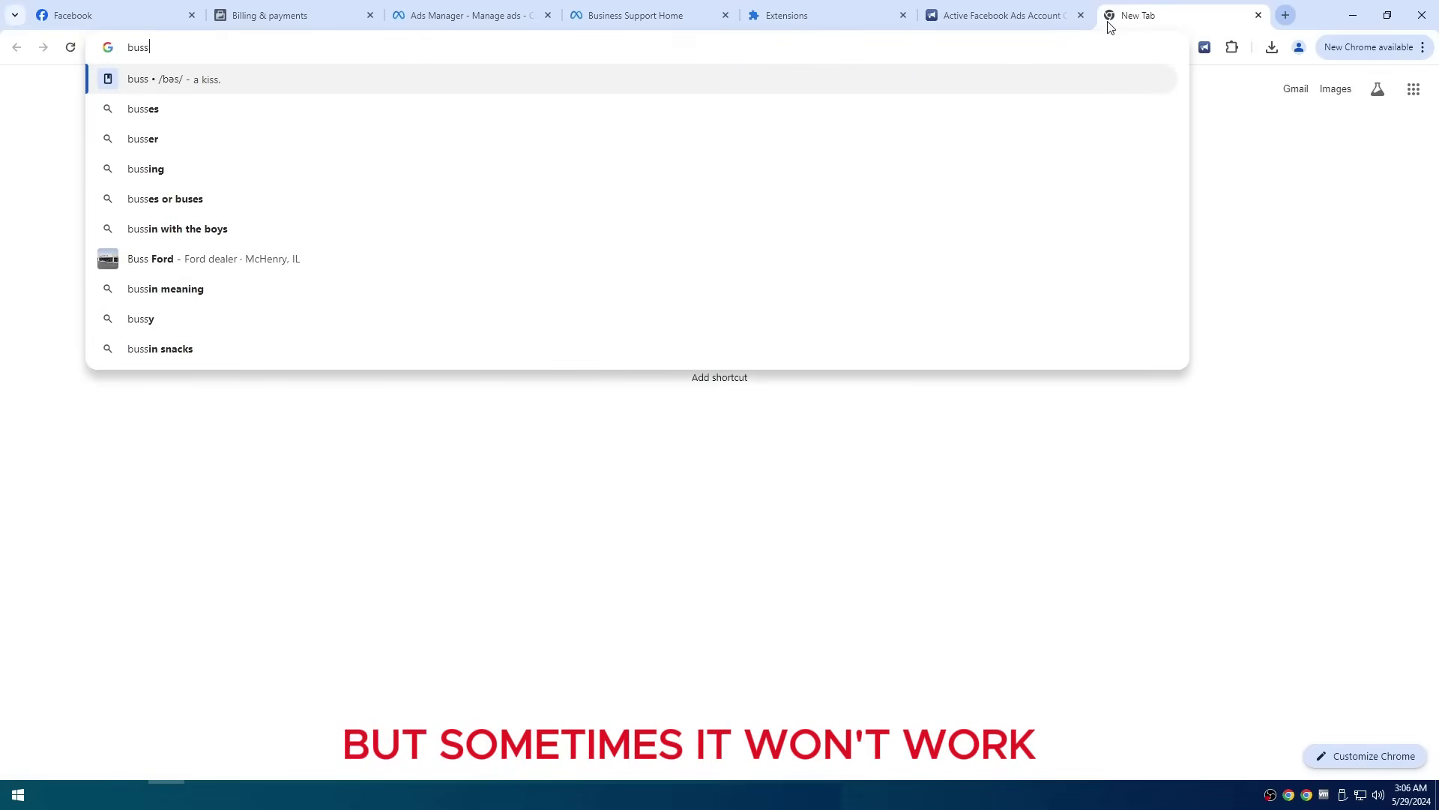
key(BackSpace)
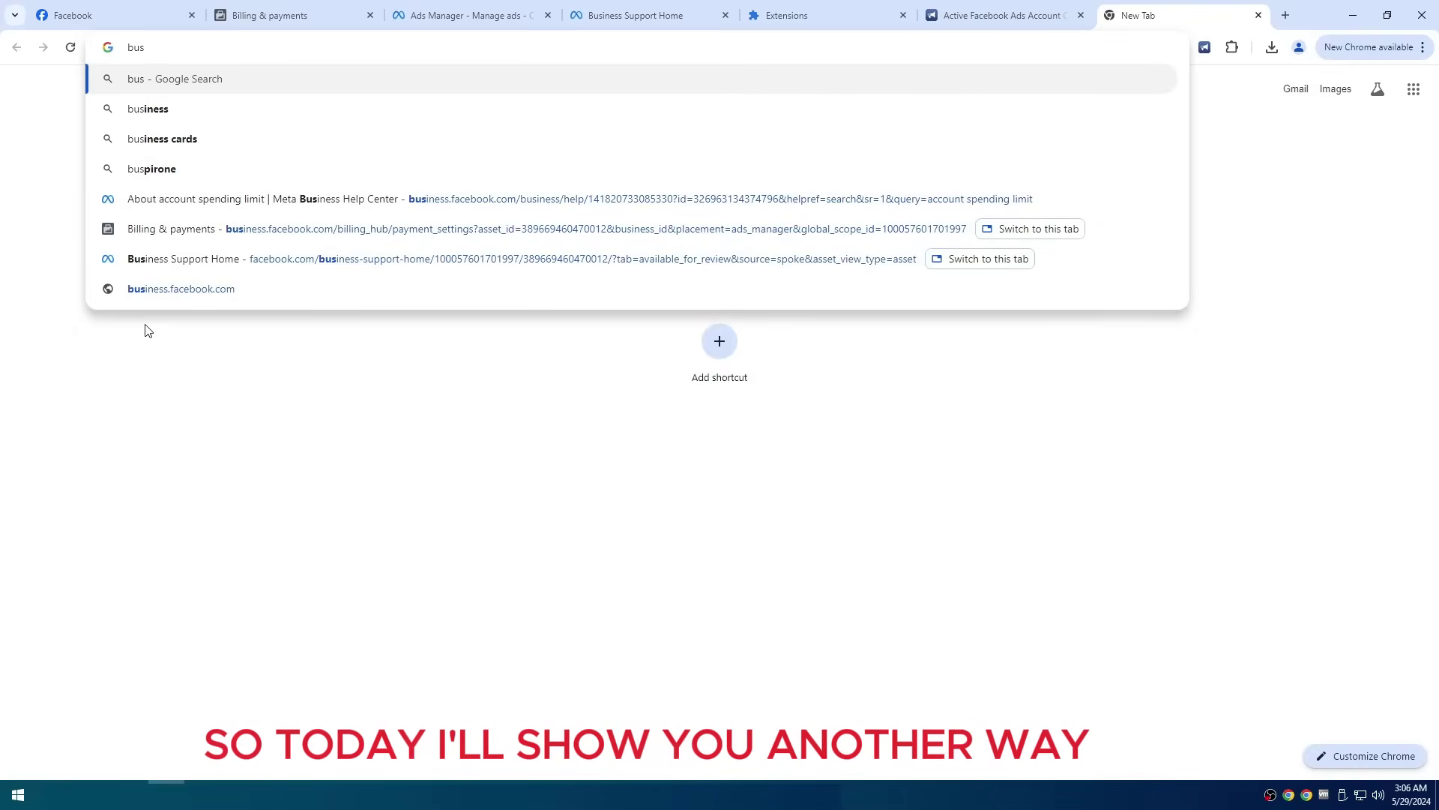
click(181, 290)
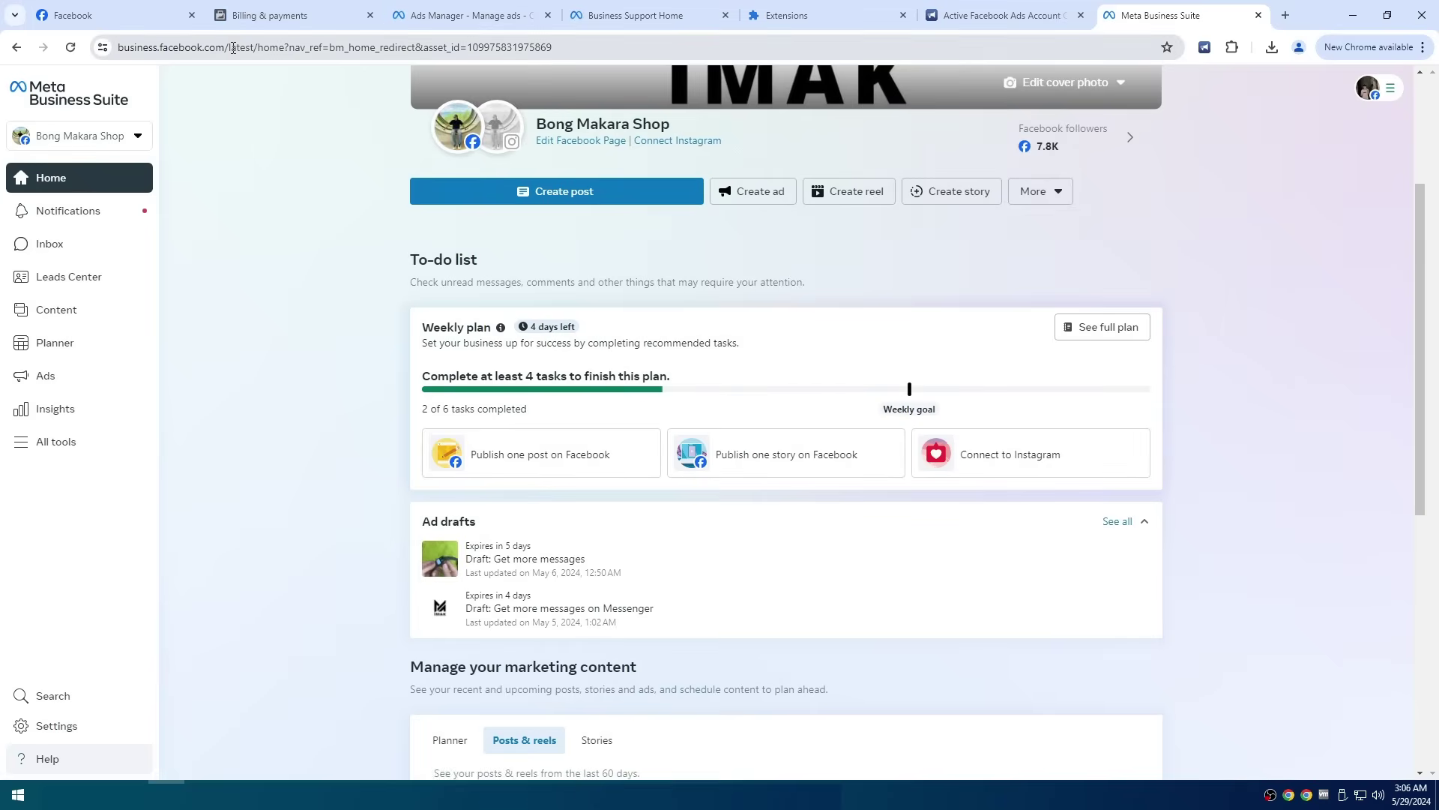
Step: Change the address path to /settings to load Business Settings People page
drag(229, 47, 527, 45)
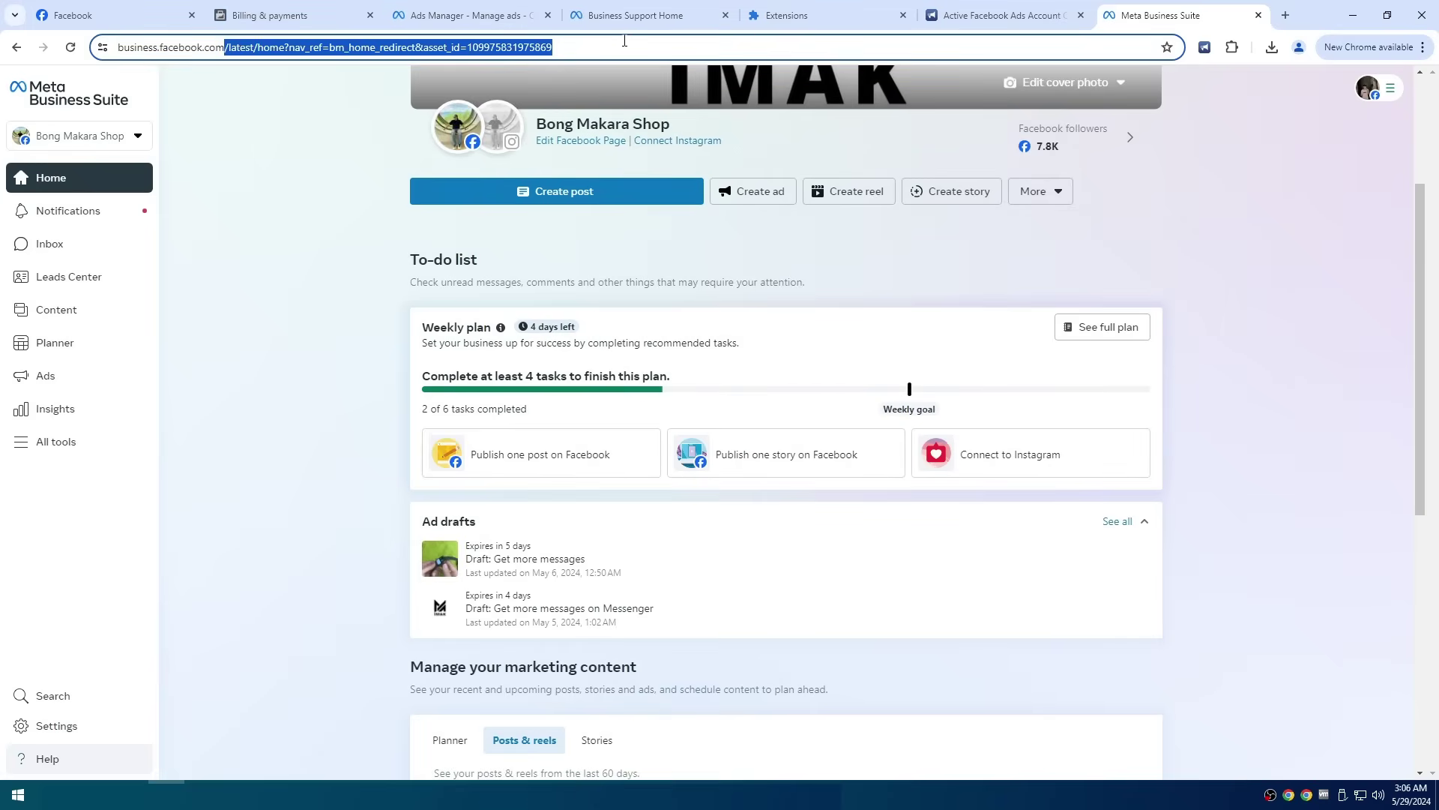
drag(625, 42, 645, 43)
text(/se)
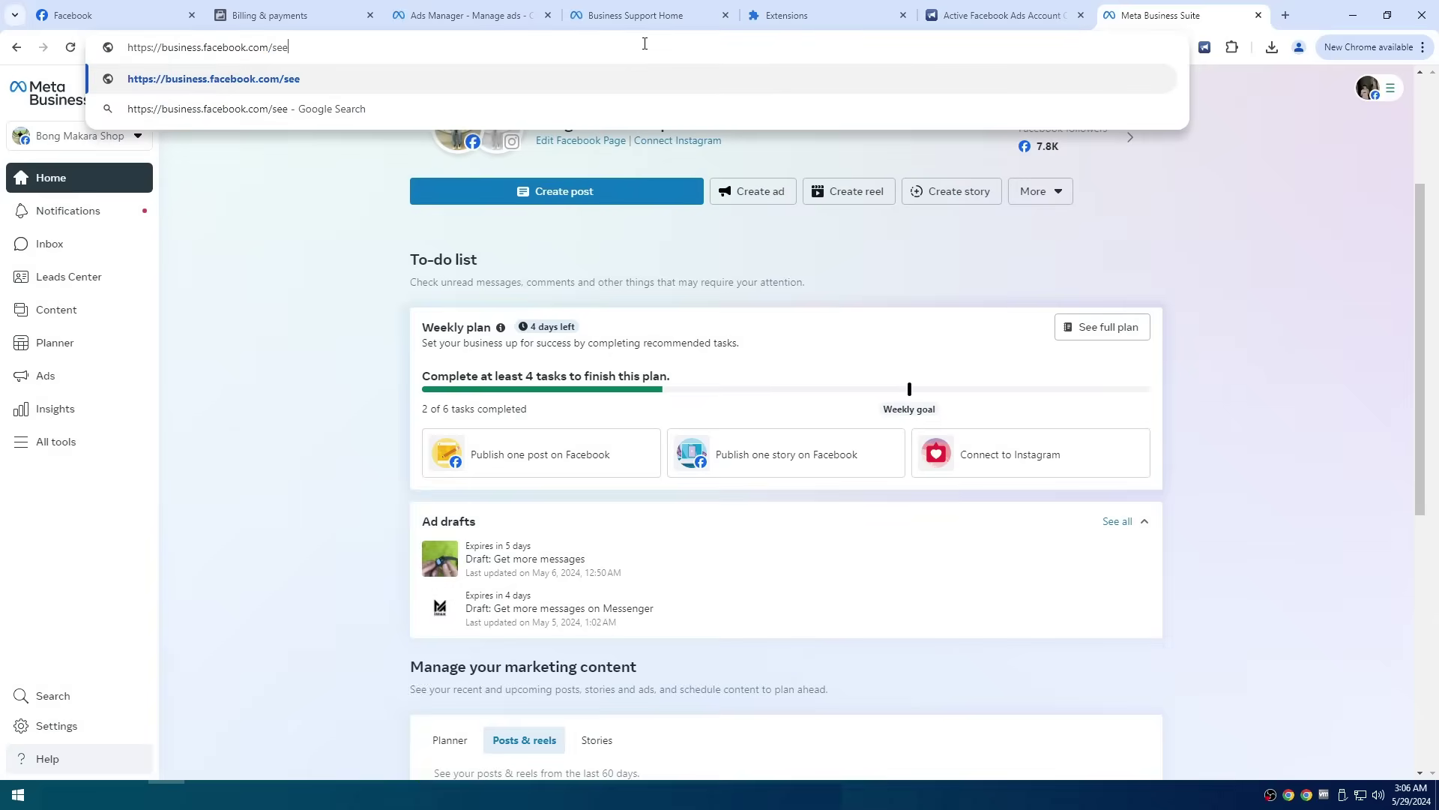
text(tti)
text(ngs/peop)
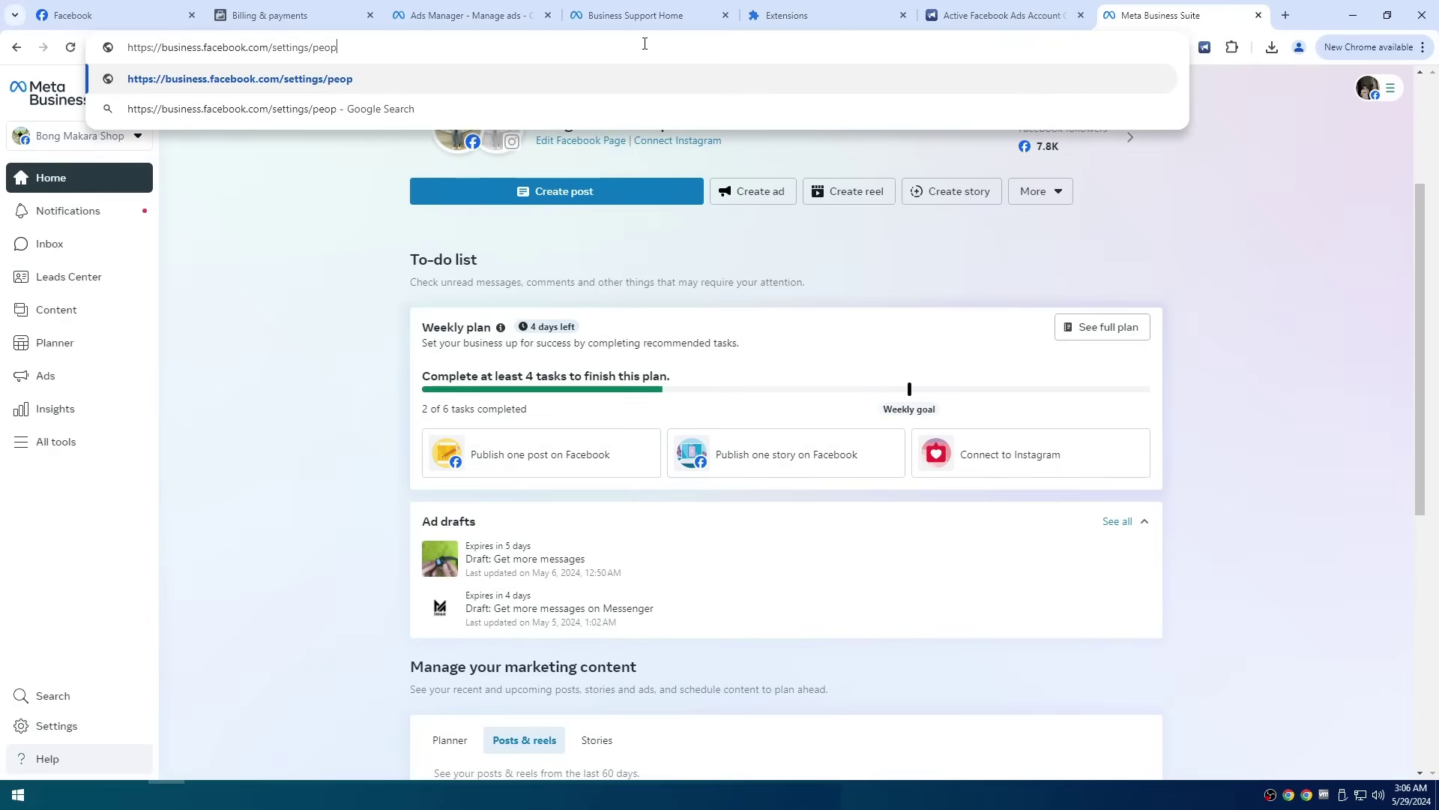
key(Return)
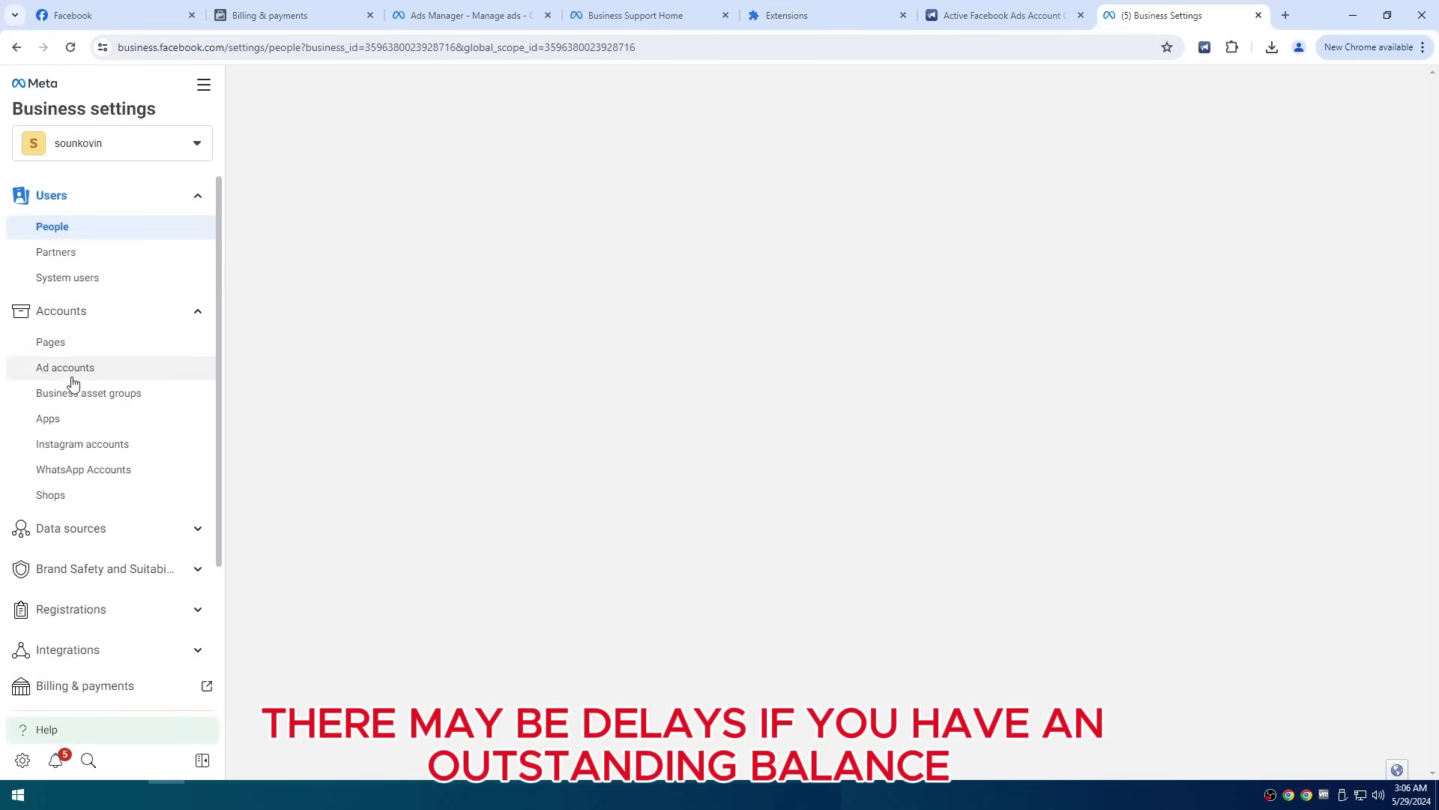
Step: Open the business's Ad accounts list and copy the ad account ID from the Billing URL
click(76, 374)
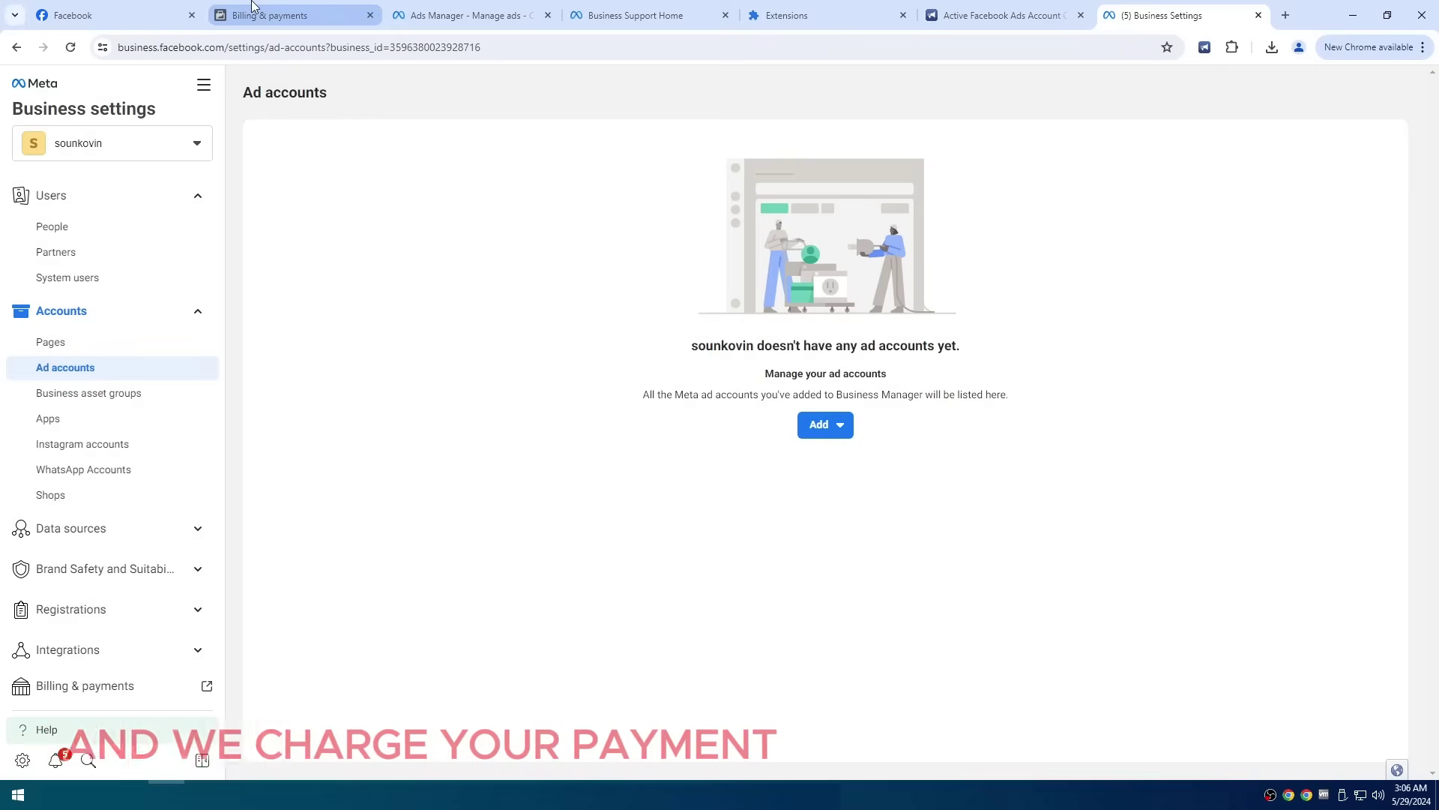
click(261, 15)
click(458, 50)
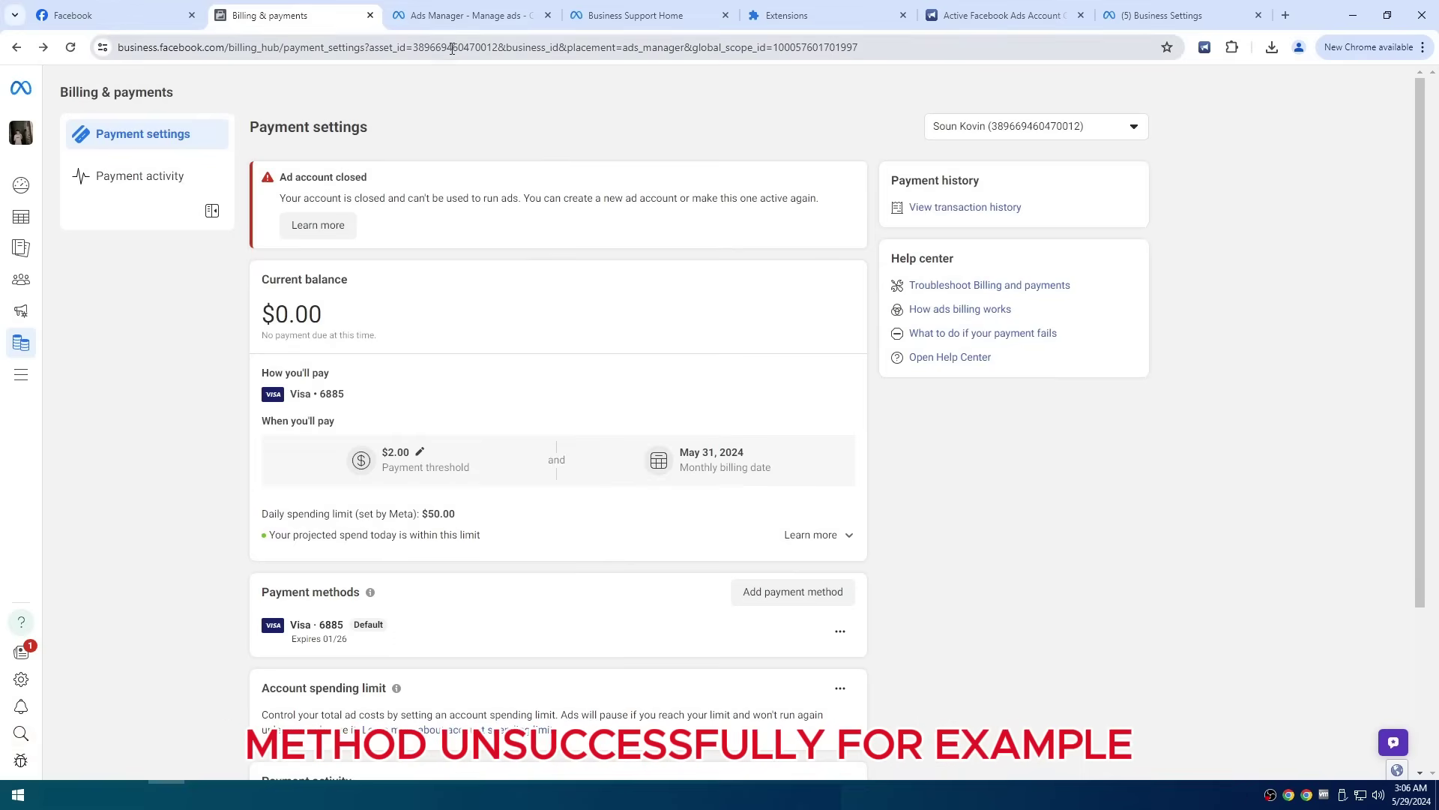
double_click(458, 49)
key(ctrl+c)
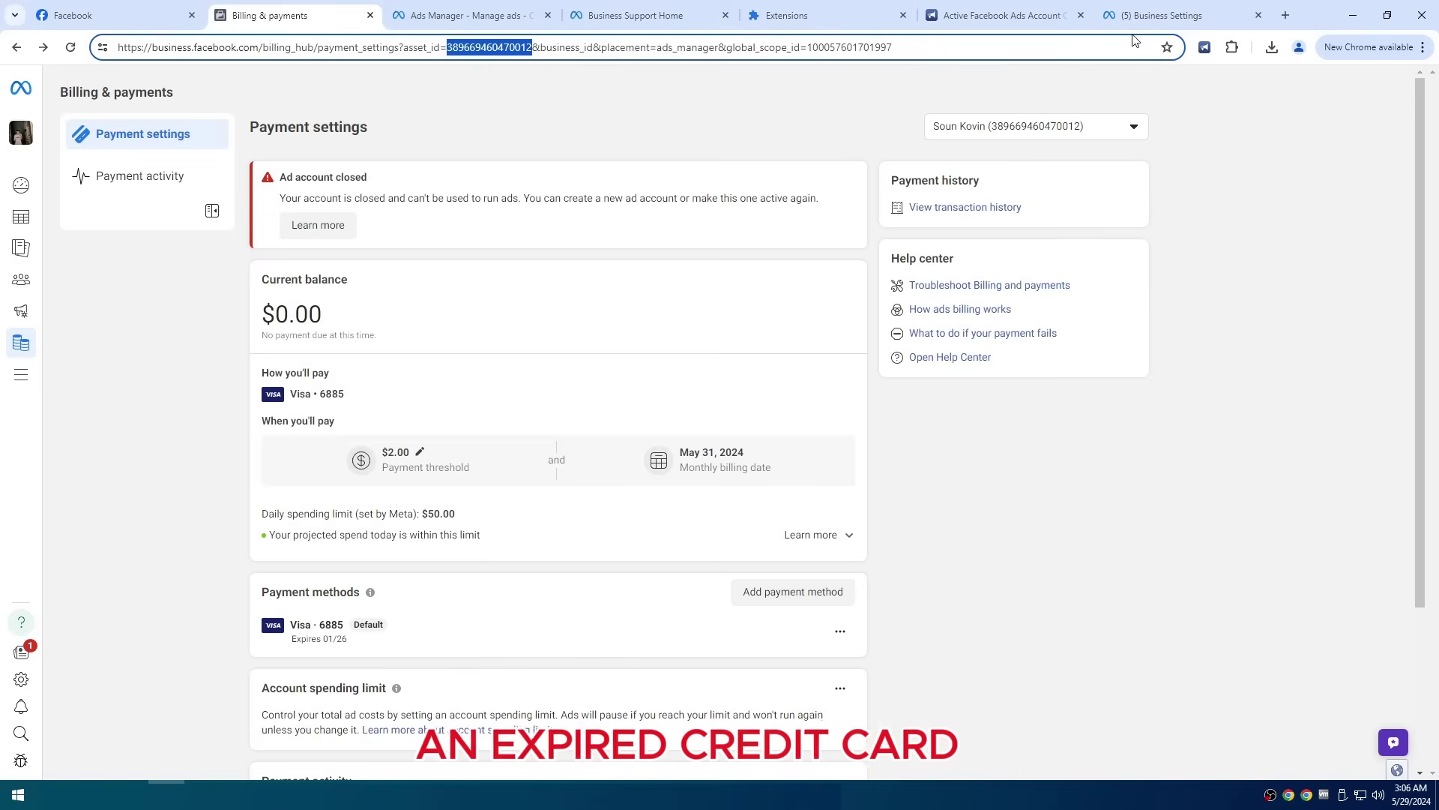
click(1158, 18)
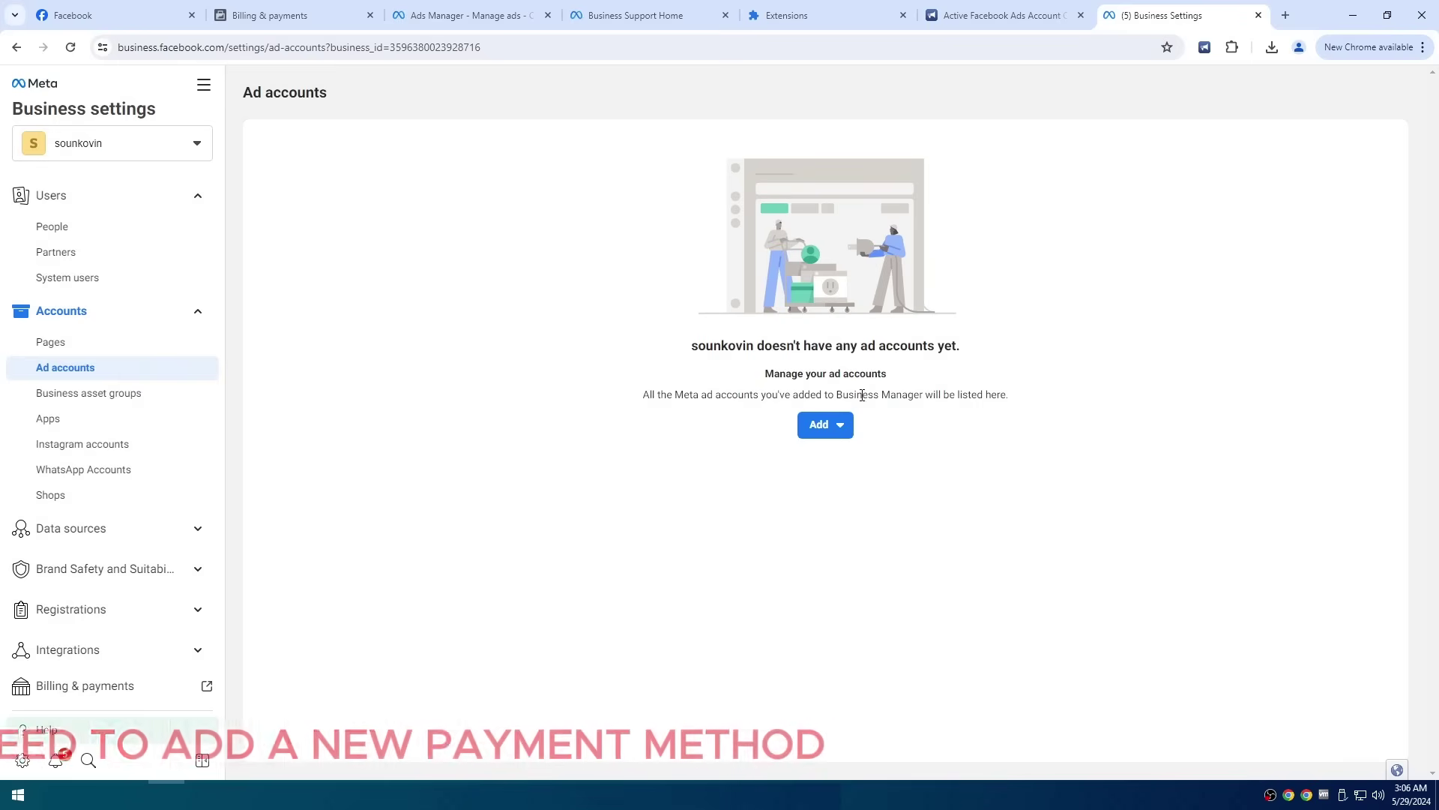
click(825, 425)
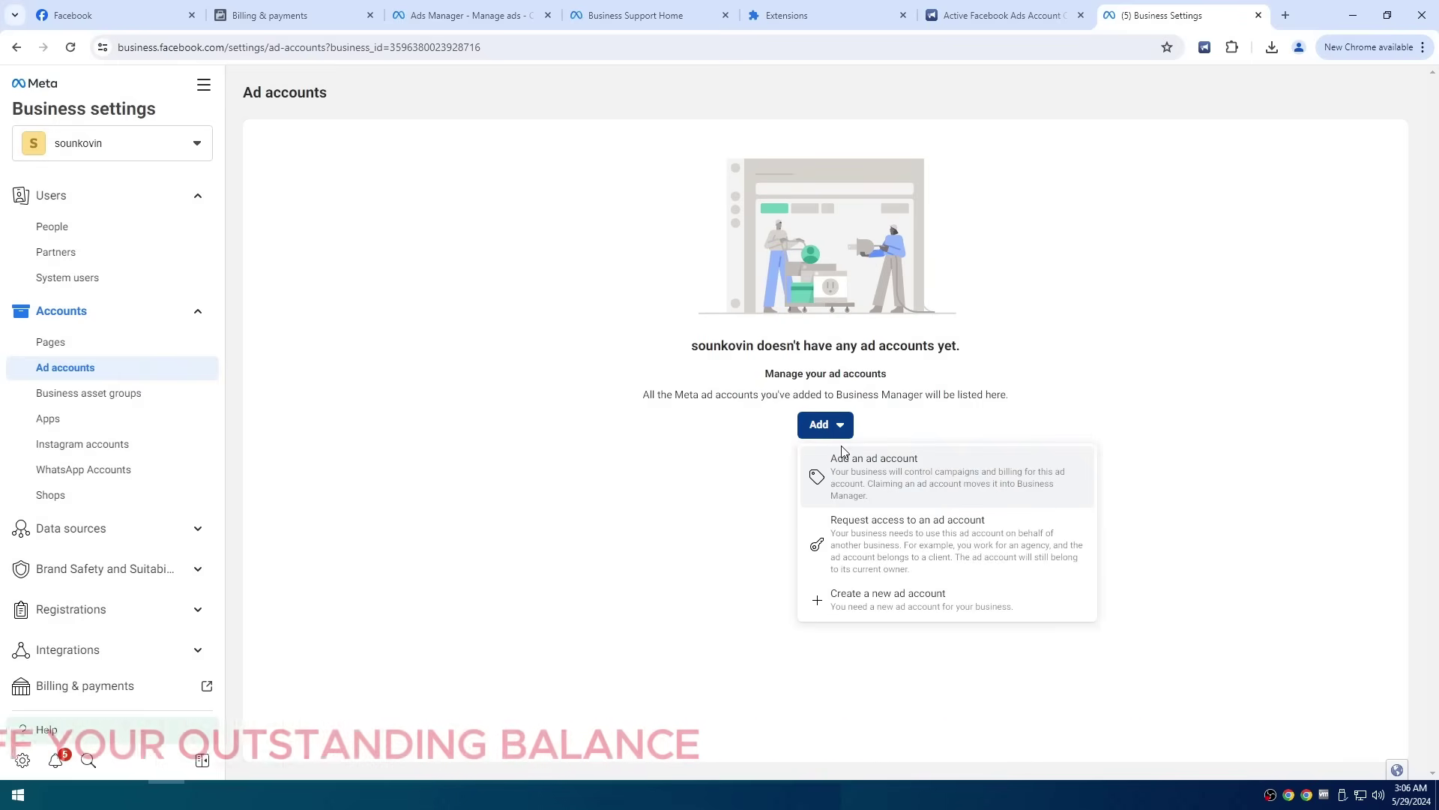
click(854, 462)
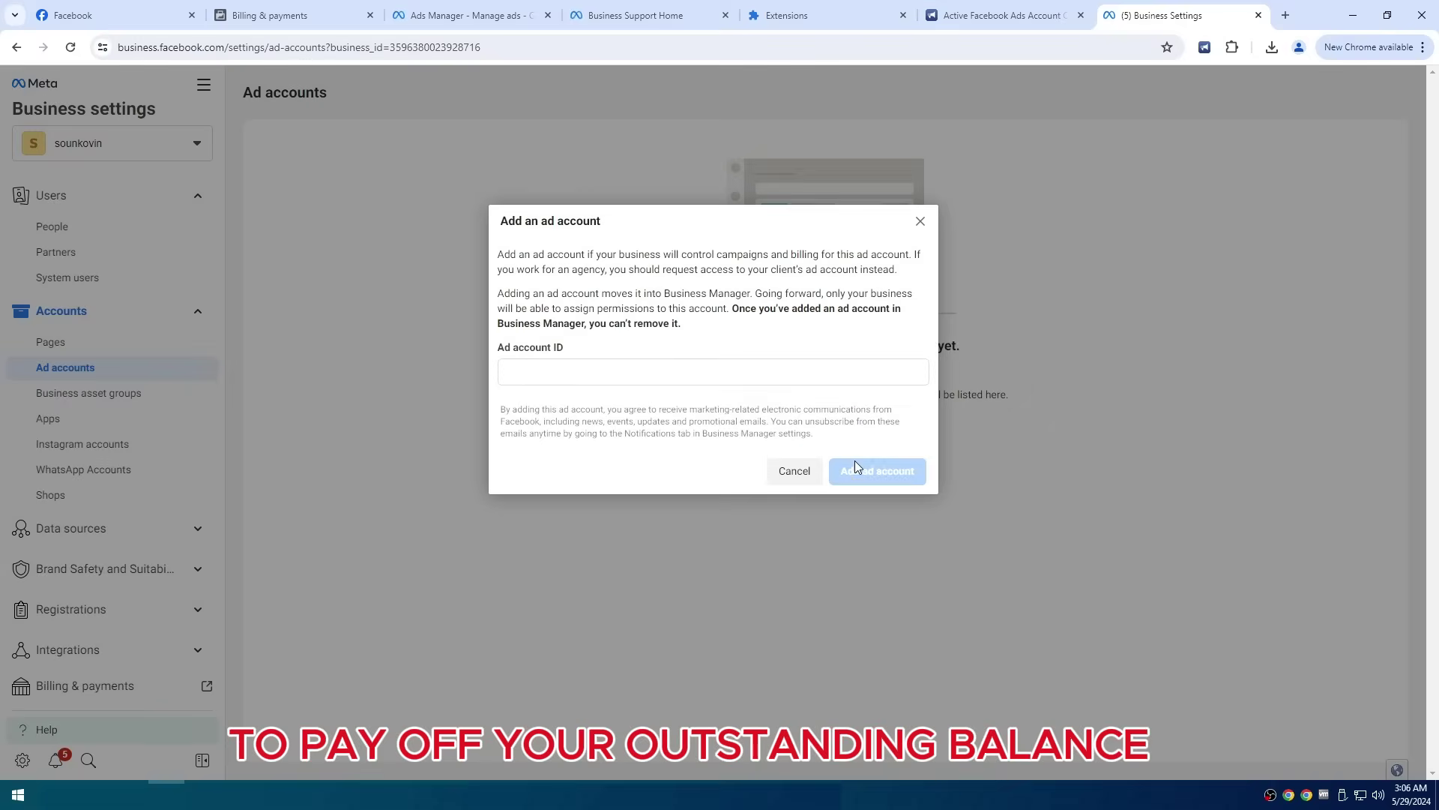
click(697, 372)
key(ctrl+v)
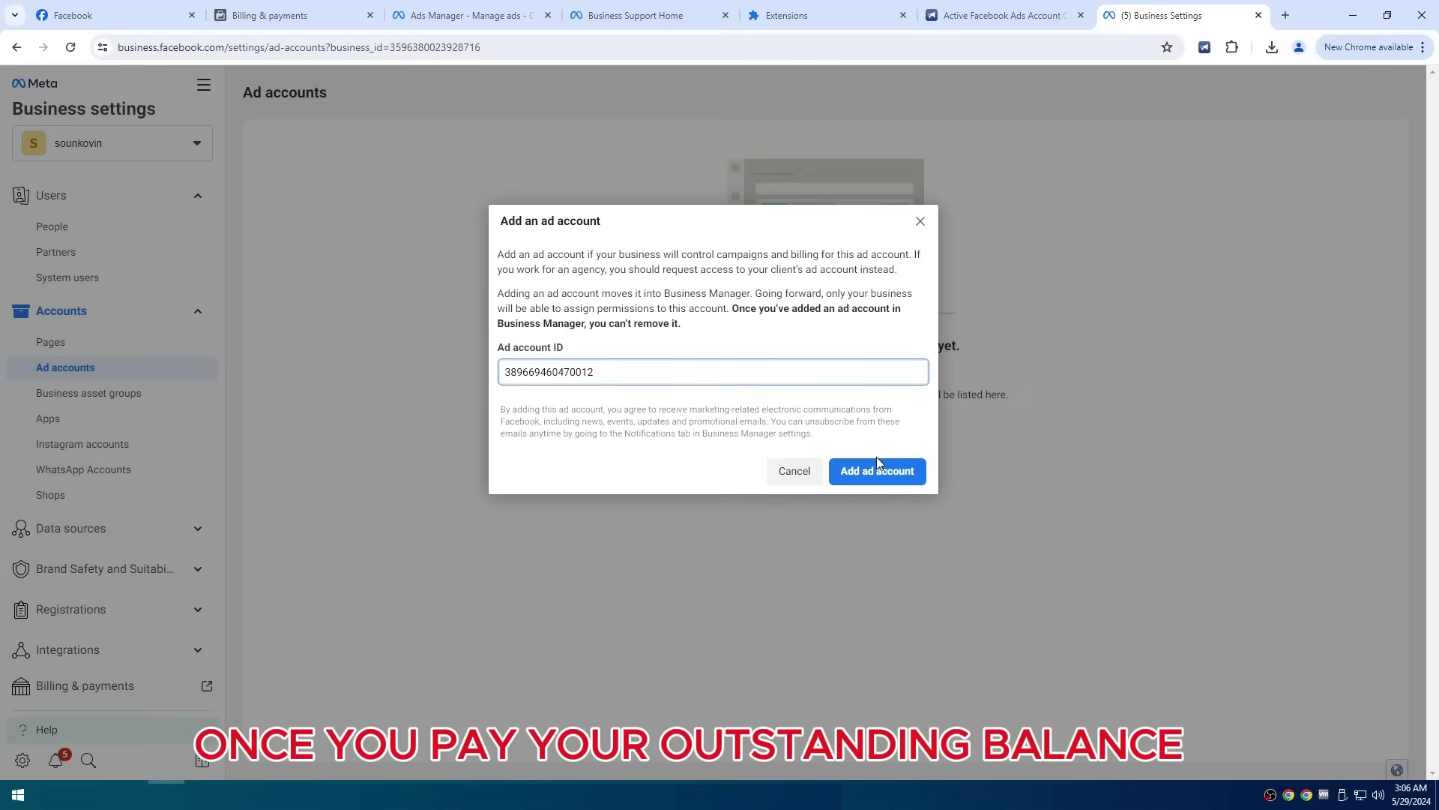
click(877, 460)
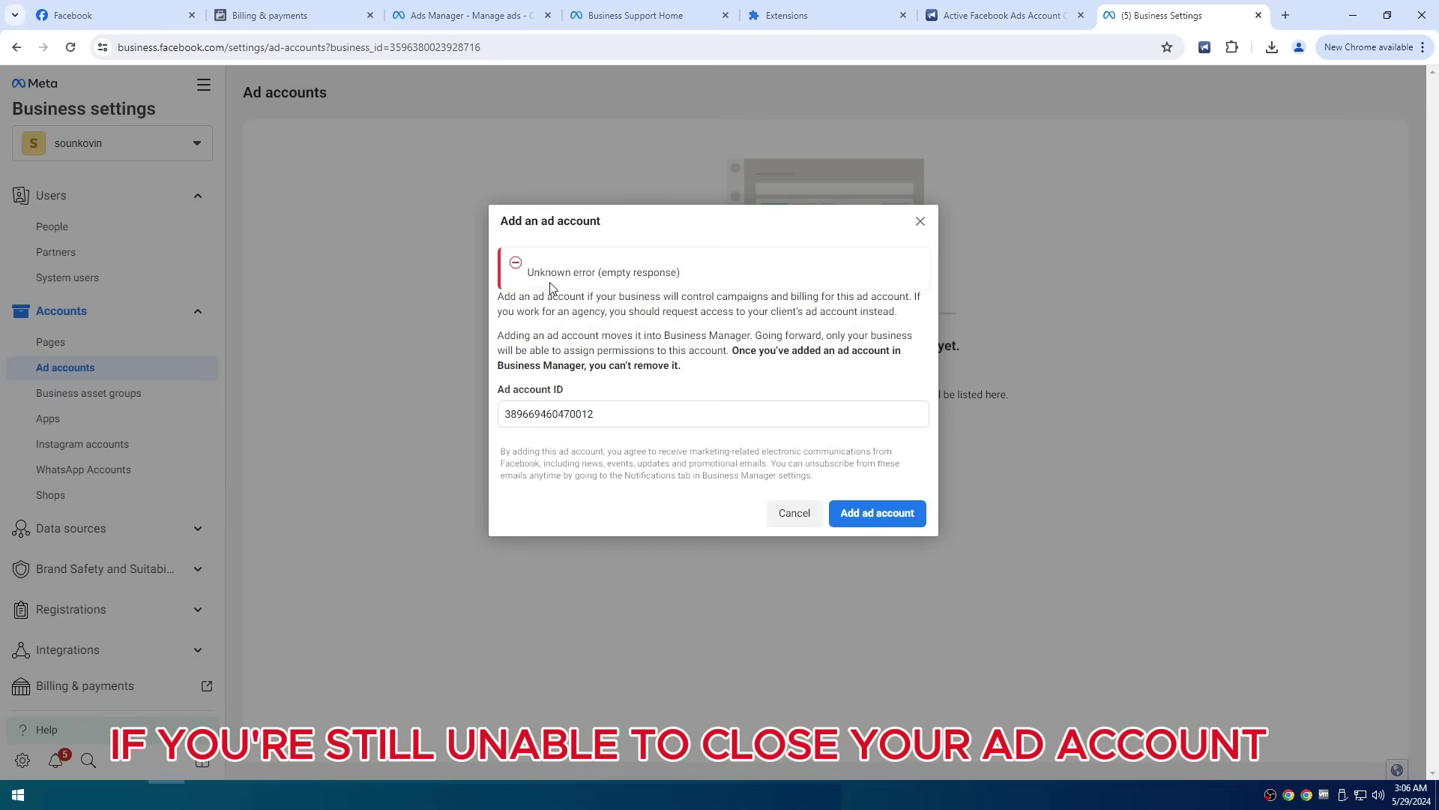
Step: Close the Unknown error form and retry adding an existing ad account
drag(527, 273, 566, 275)
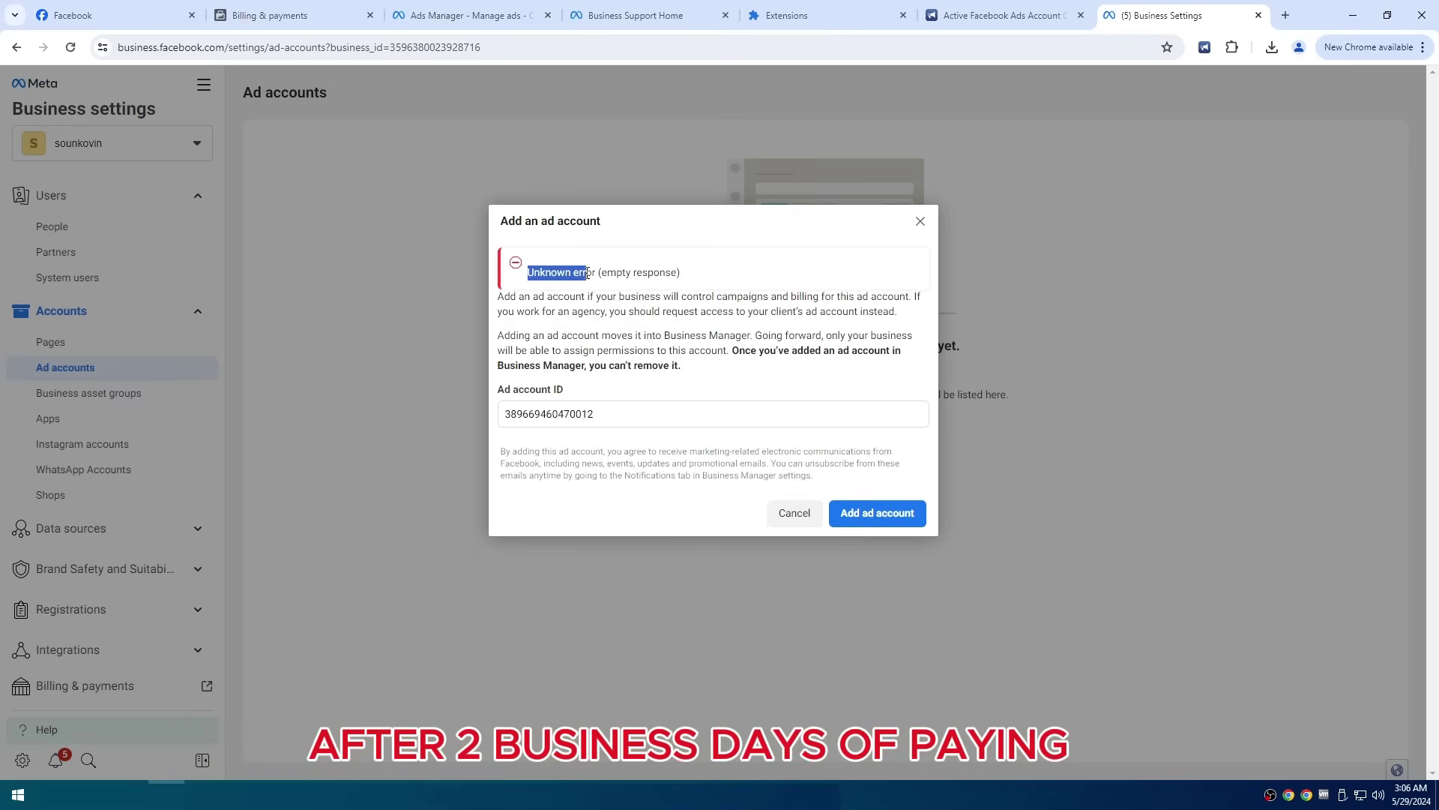
click(594, 271)
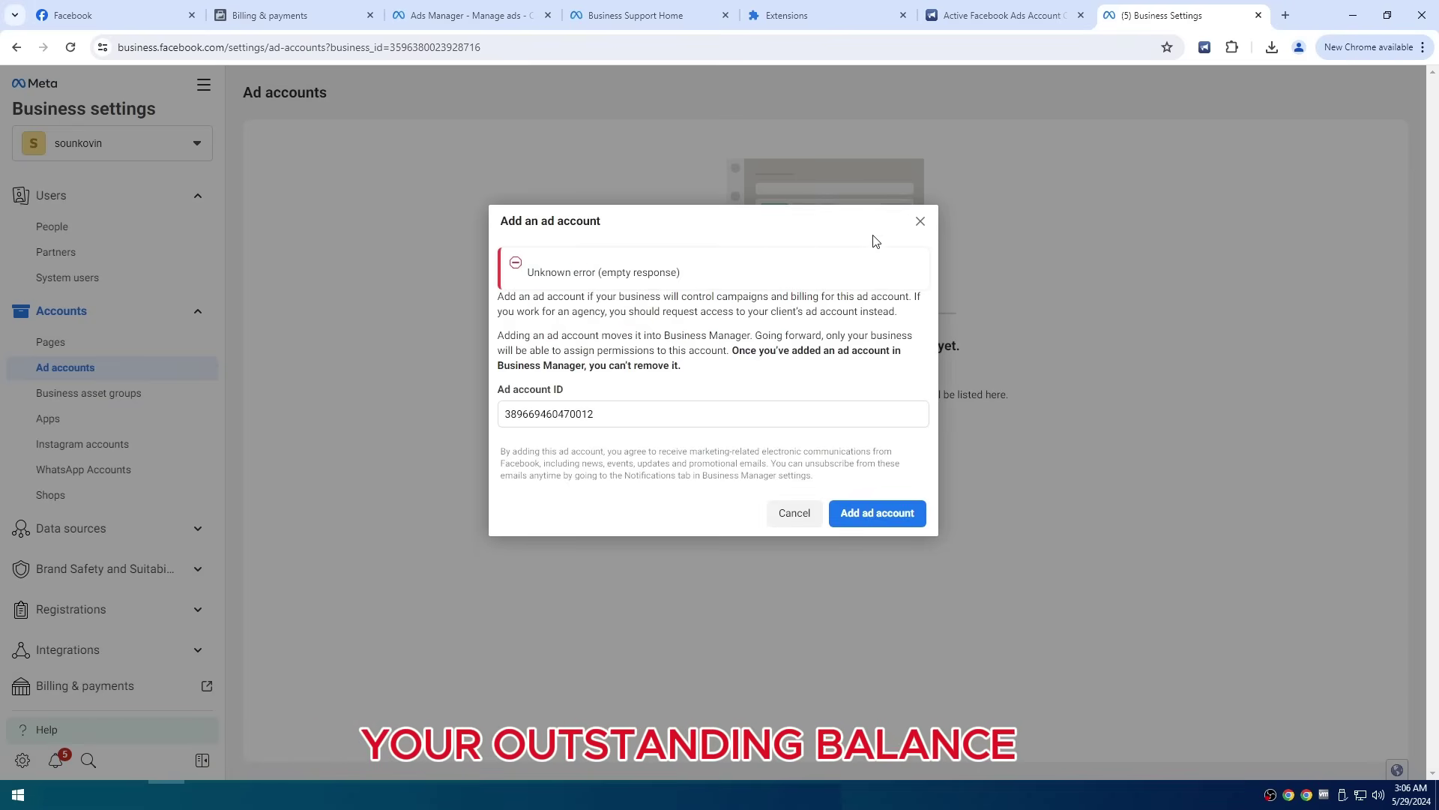
click(919, 220)
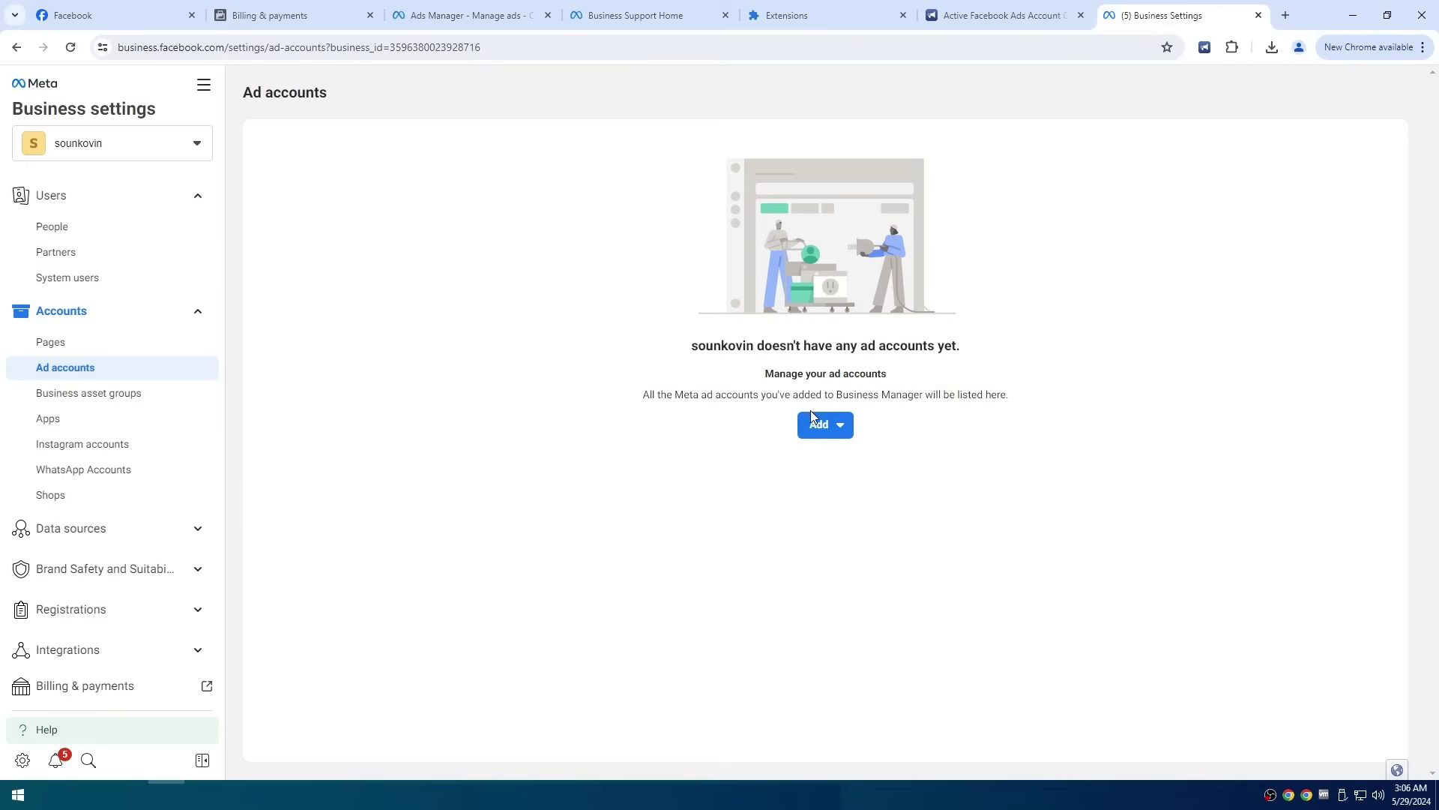
click(828, 434)
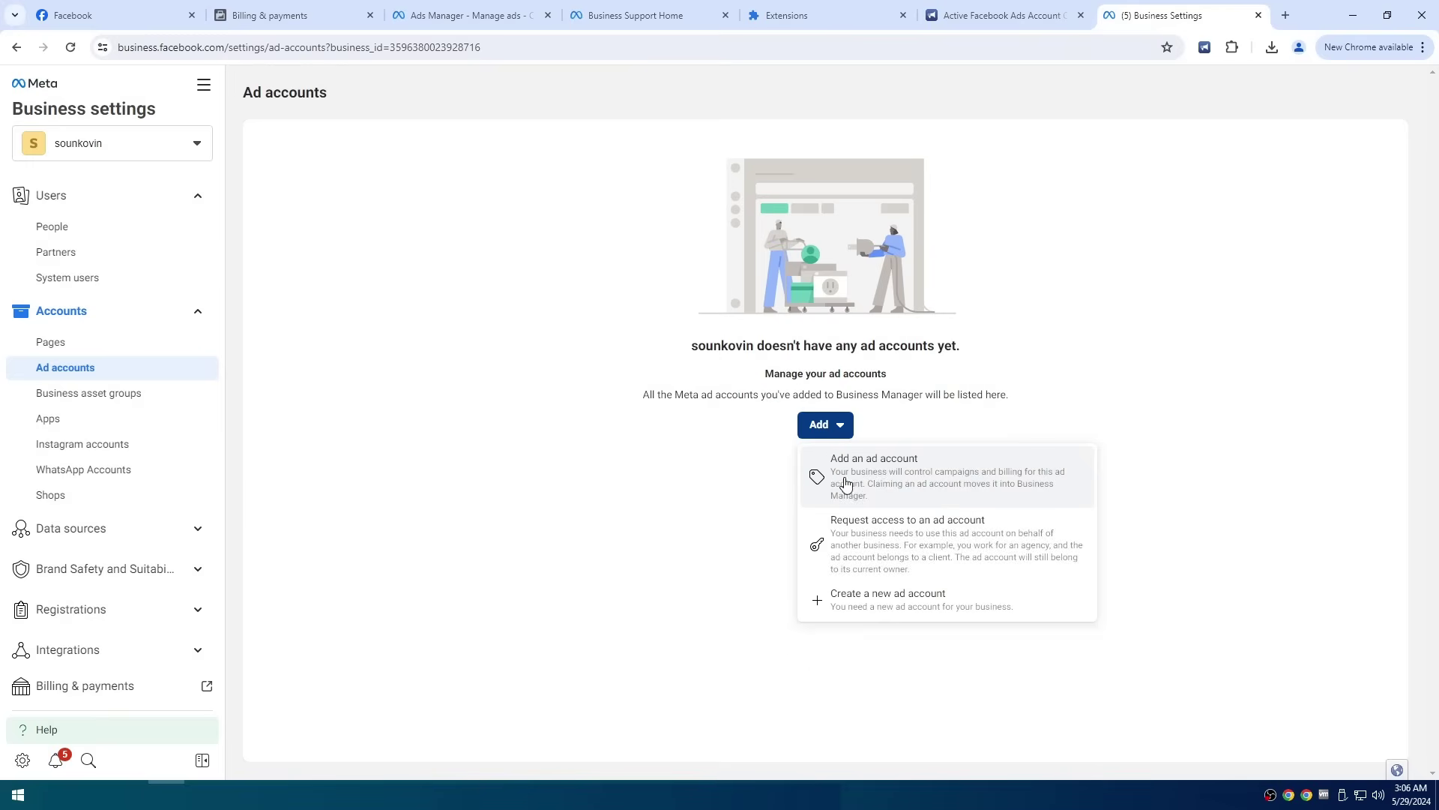
click(868, 531)
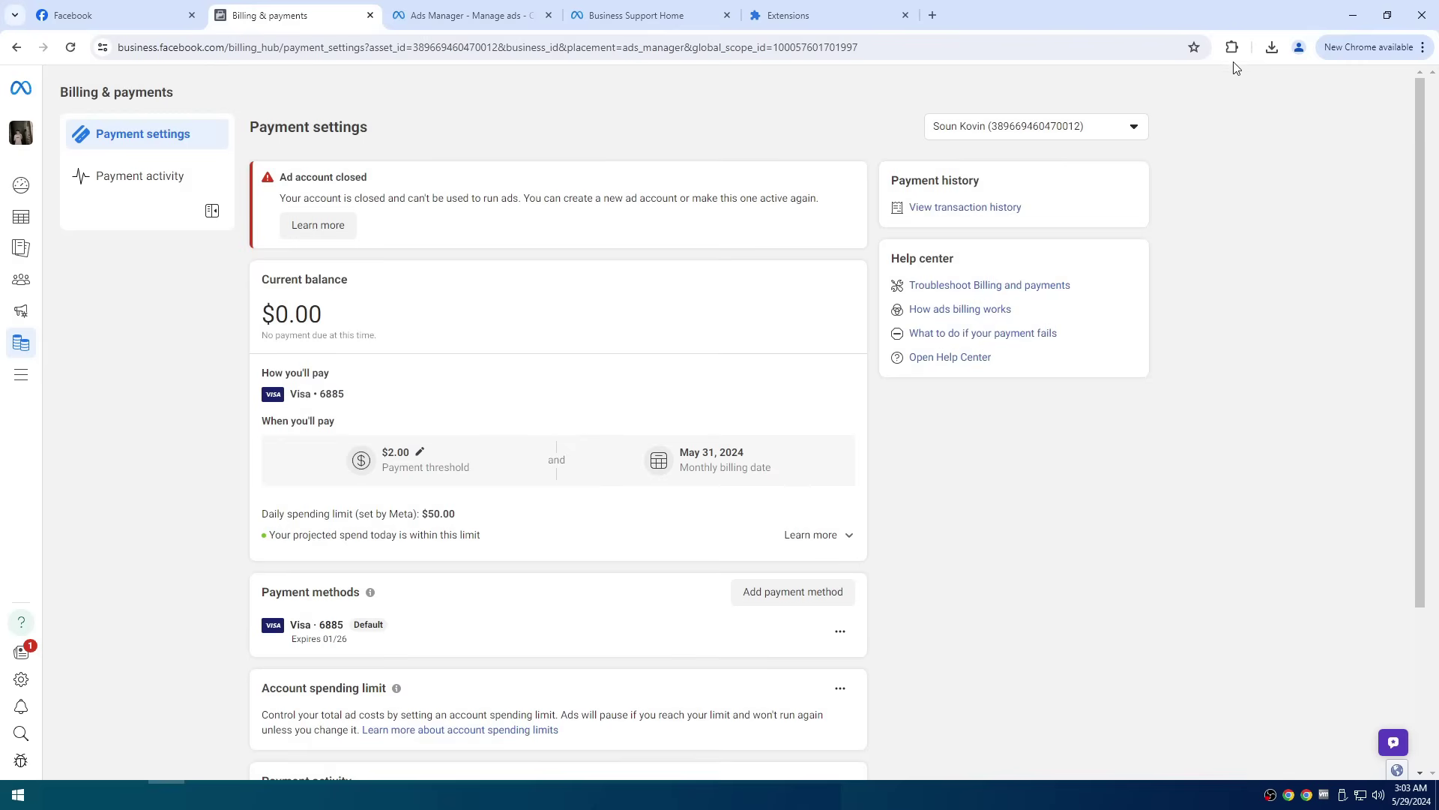
Step: Pin the 'Make a Closed ads account to Active' extension and open its form
click(1236, 56)
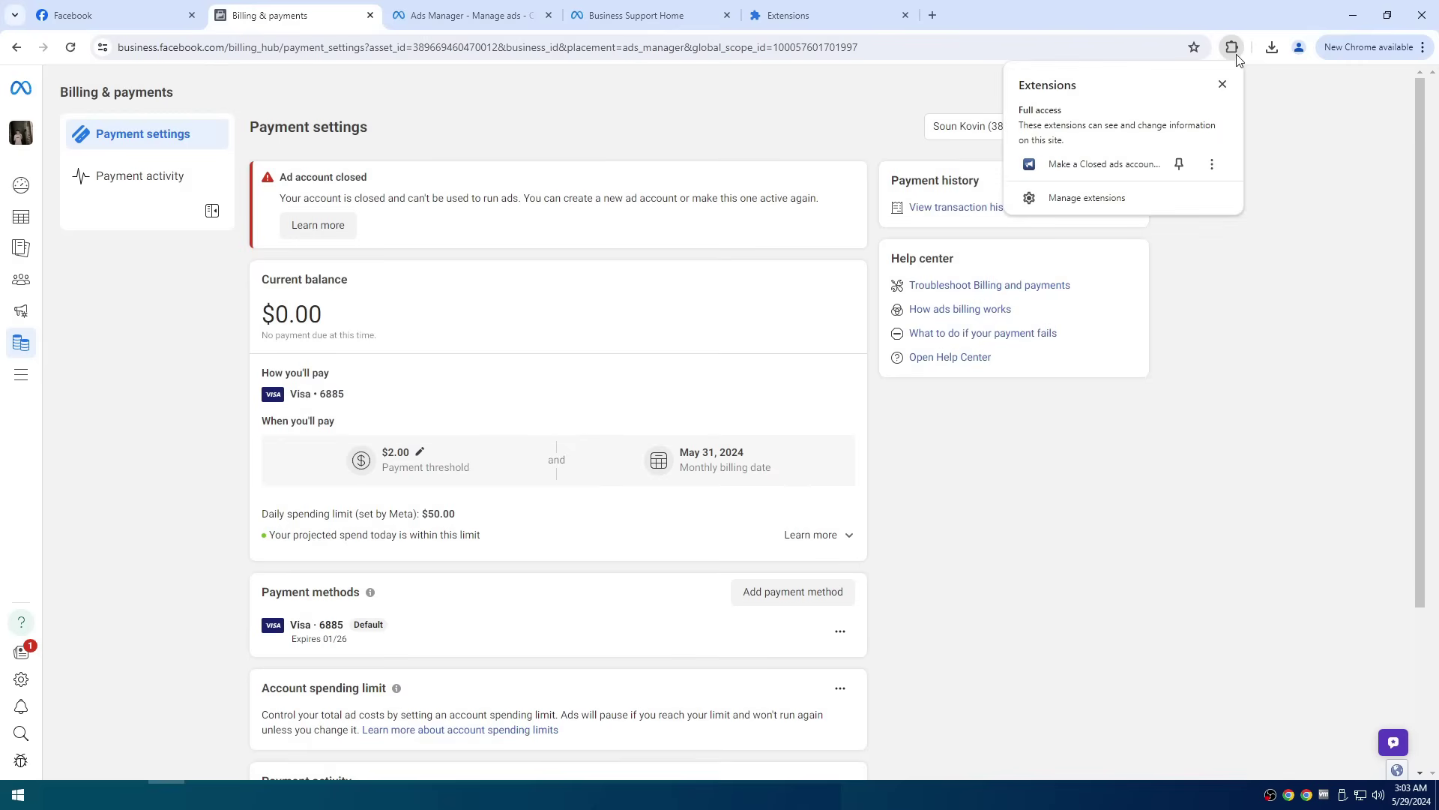
click(1179, 163)
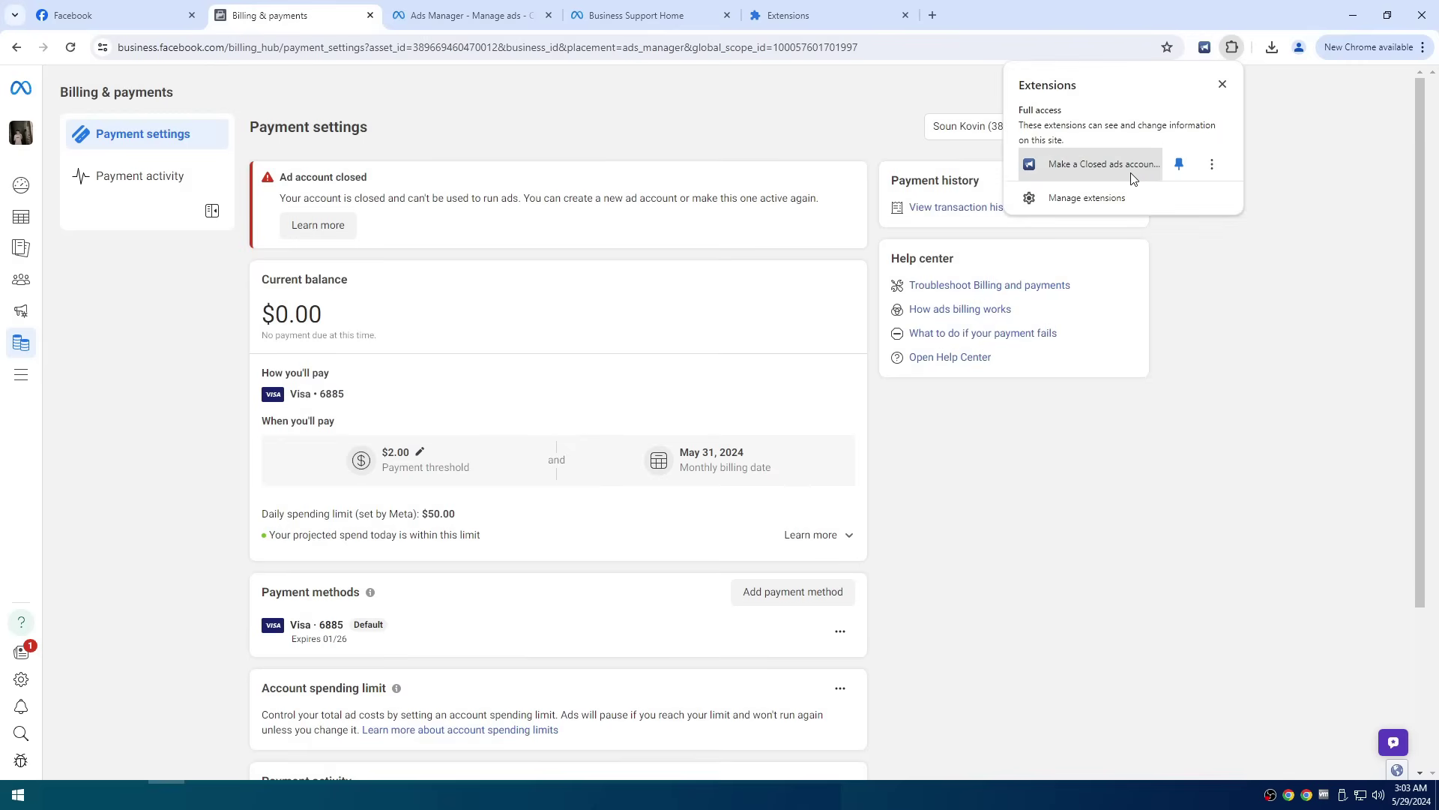
click(1054, 164)
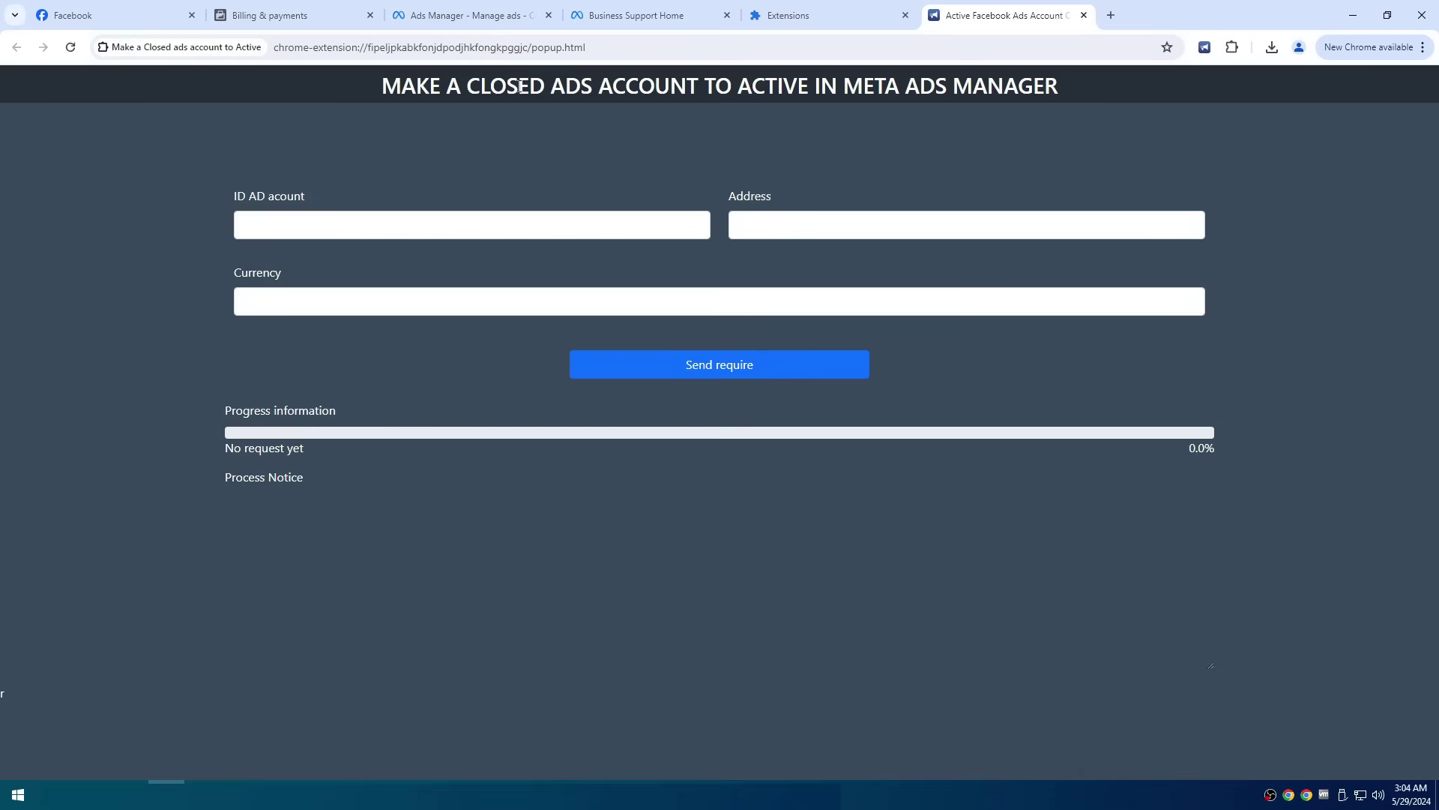
Step: Inspect the extension form's title and ad account ID label
drag(457, 80, 929, 85)
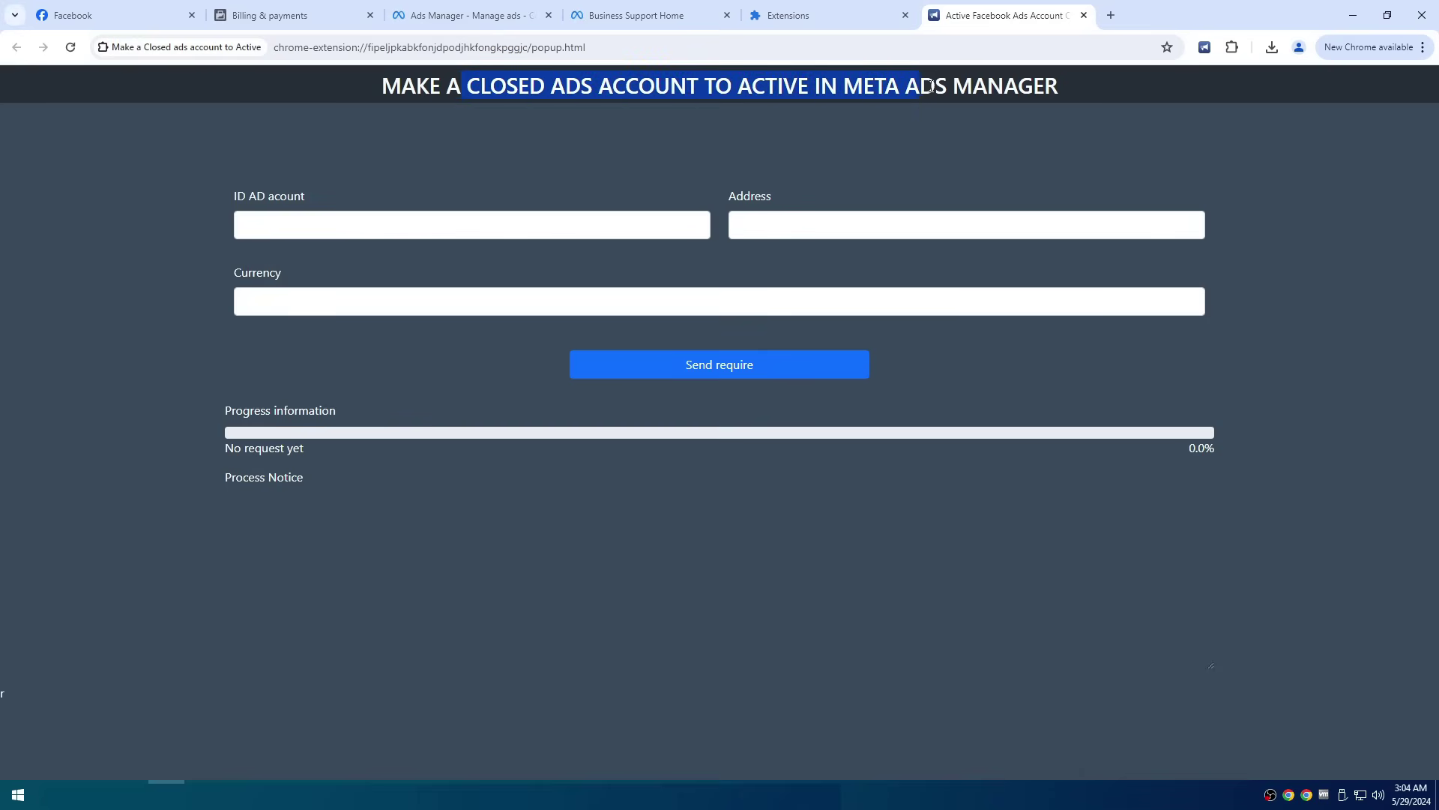
click(484, 158)
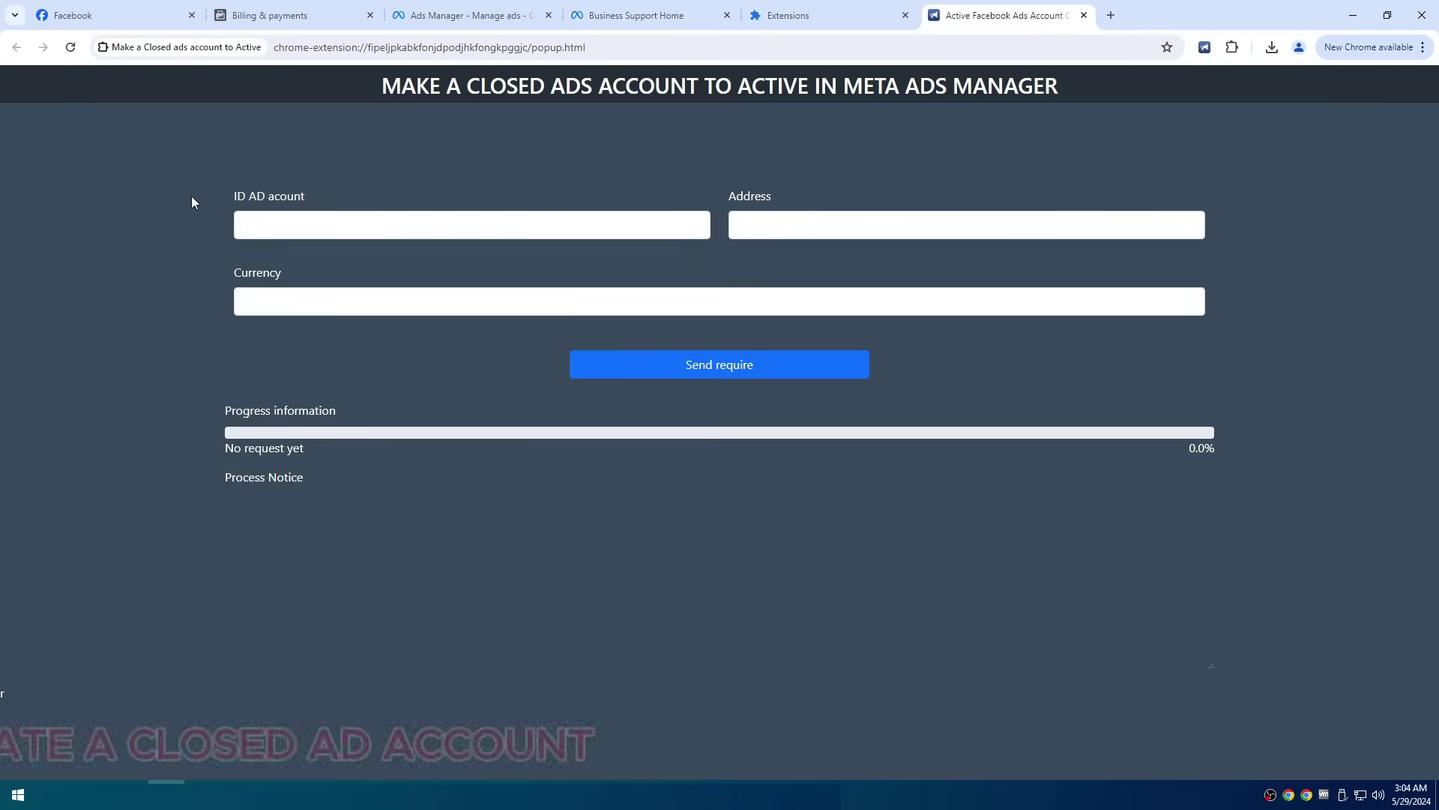
drag(232, 195, 291, 191)
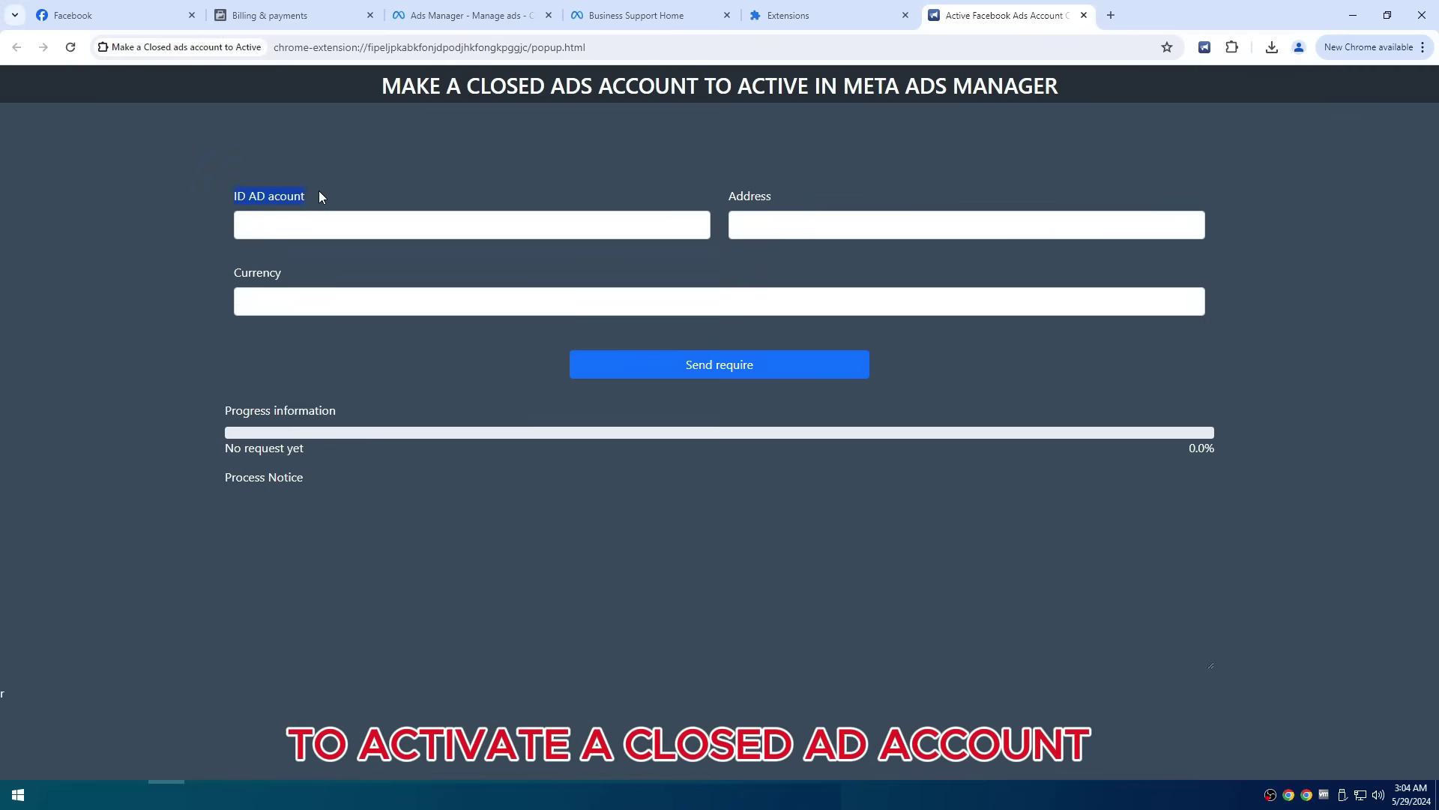
click(556, 183)
click(264, 9)
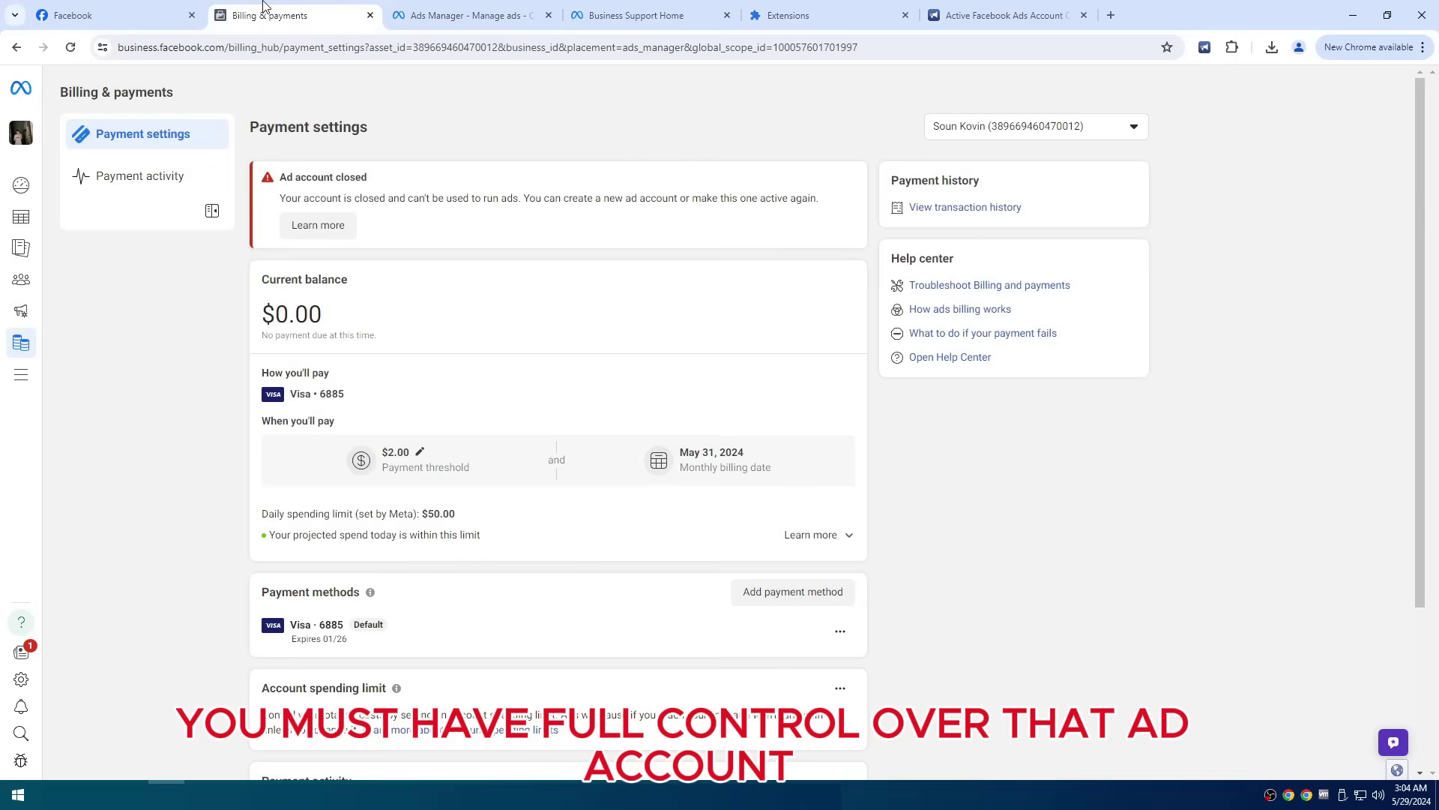
double_click(480, 48)
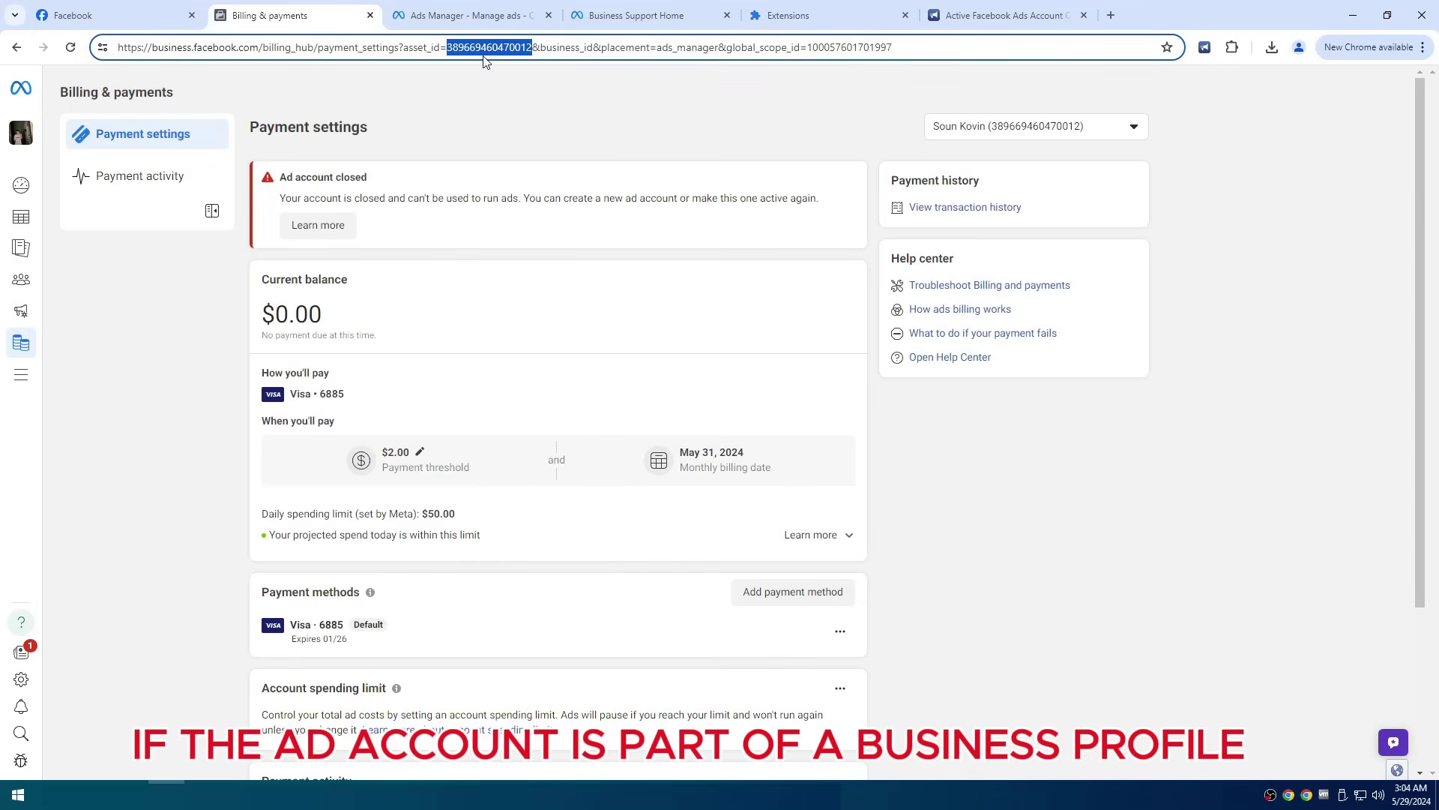
right_click(495, 59)
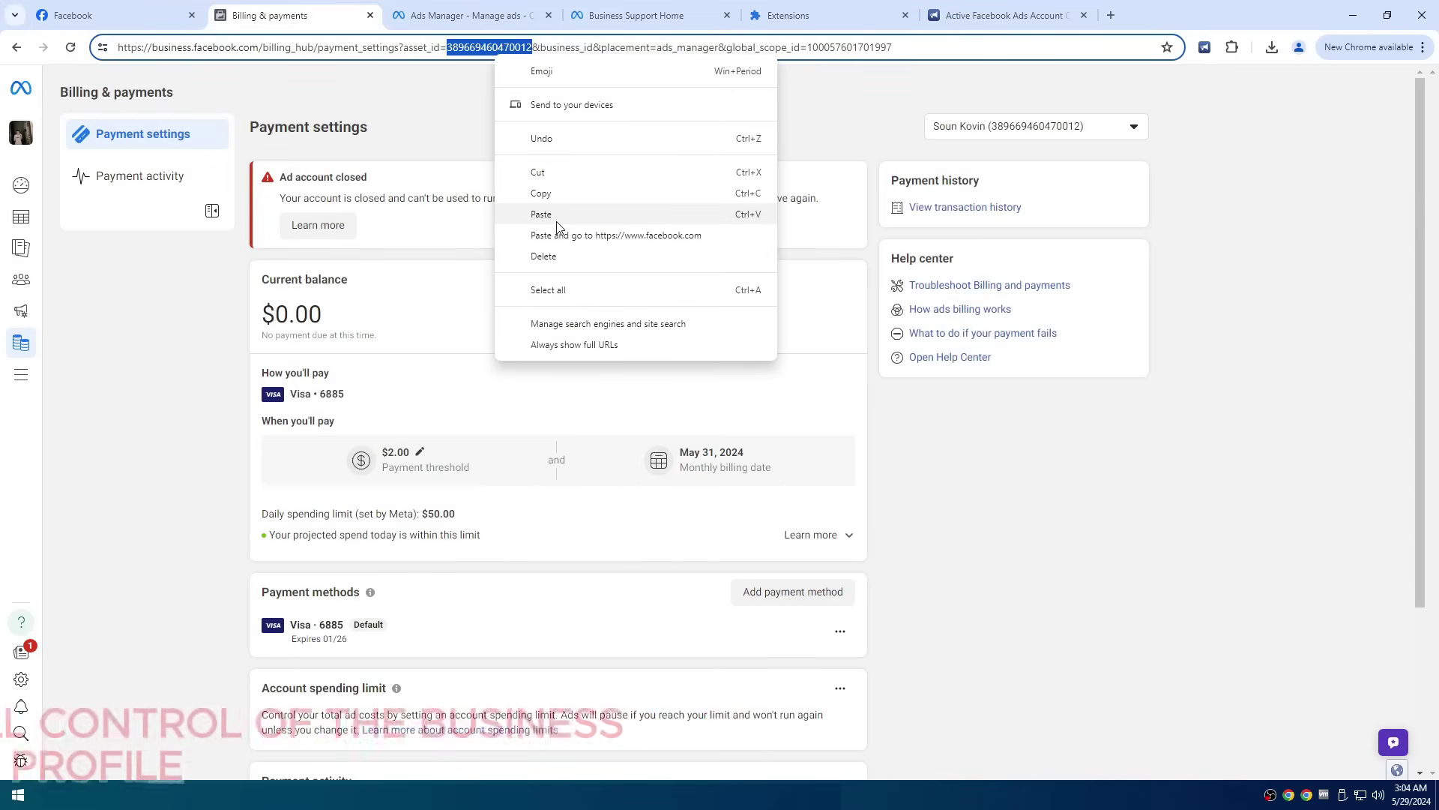
click(564, 197)
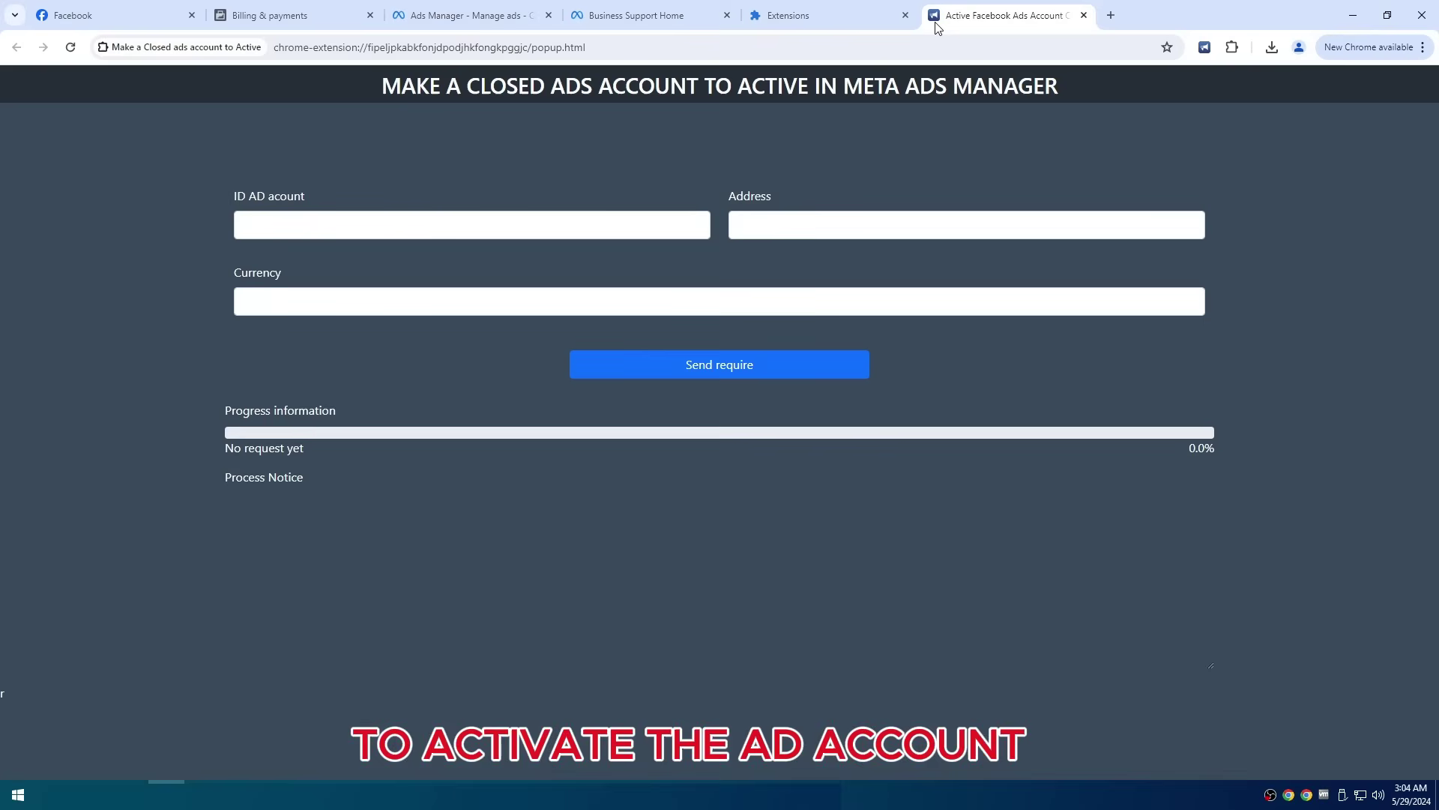
right_click(440, 219)
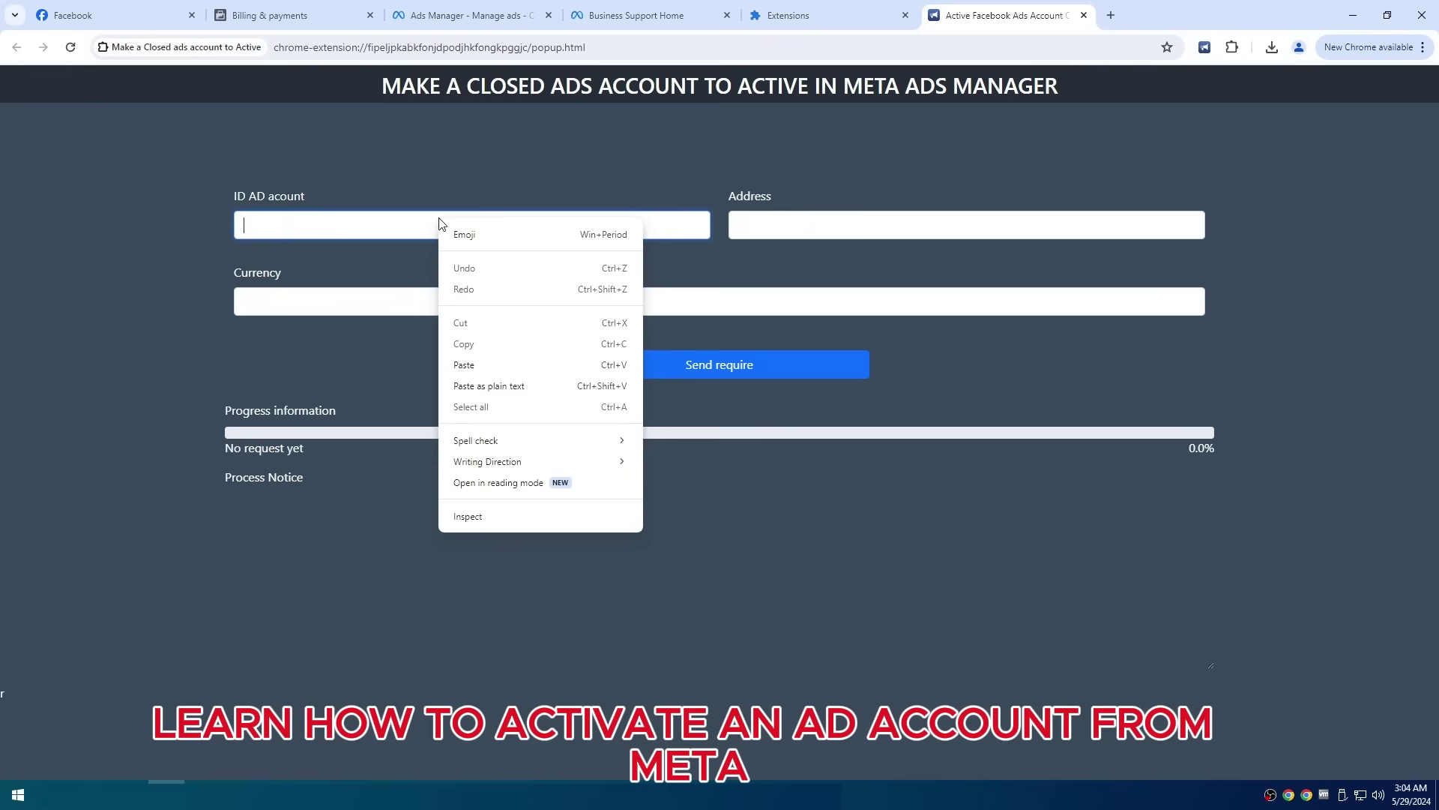
click(471, 366)
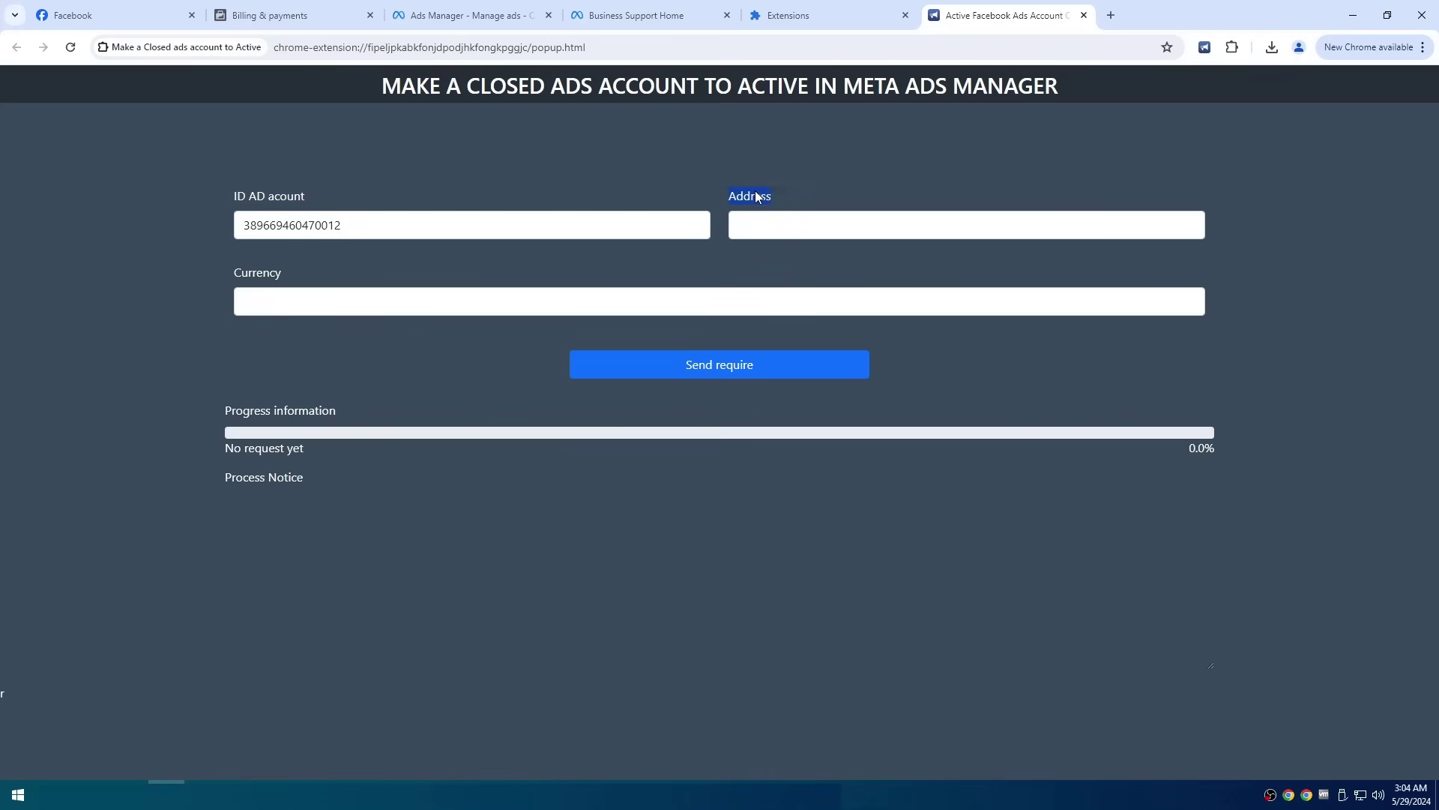
click(726, 196)
Step: Copy the Cambodia address from Billing & payments, returning from an accidental help page
click(247, 15)
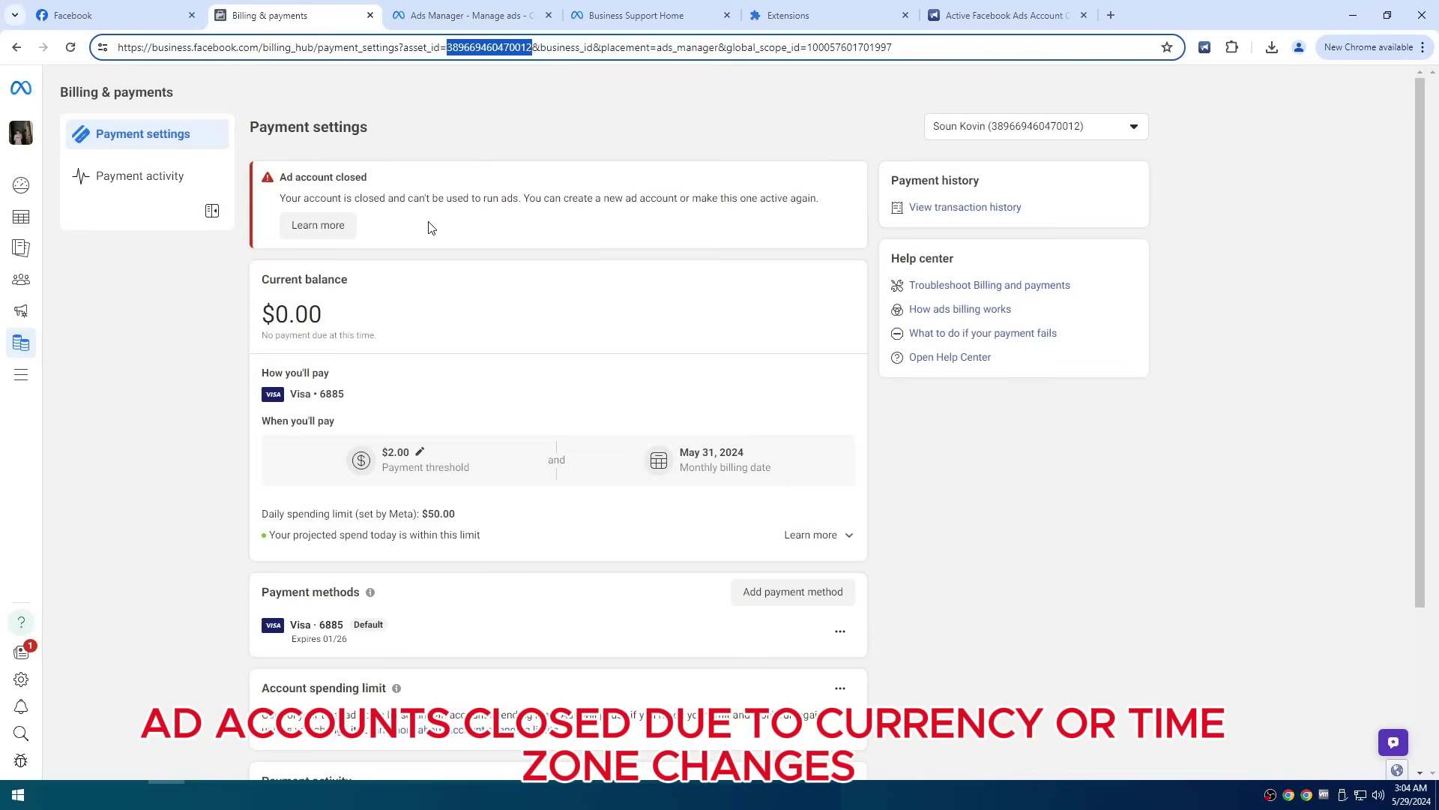
scroll(488, 314, down, 3)
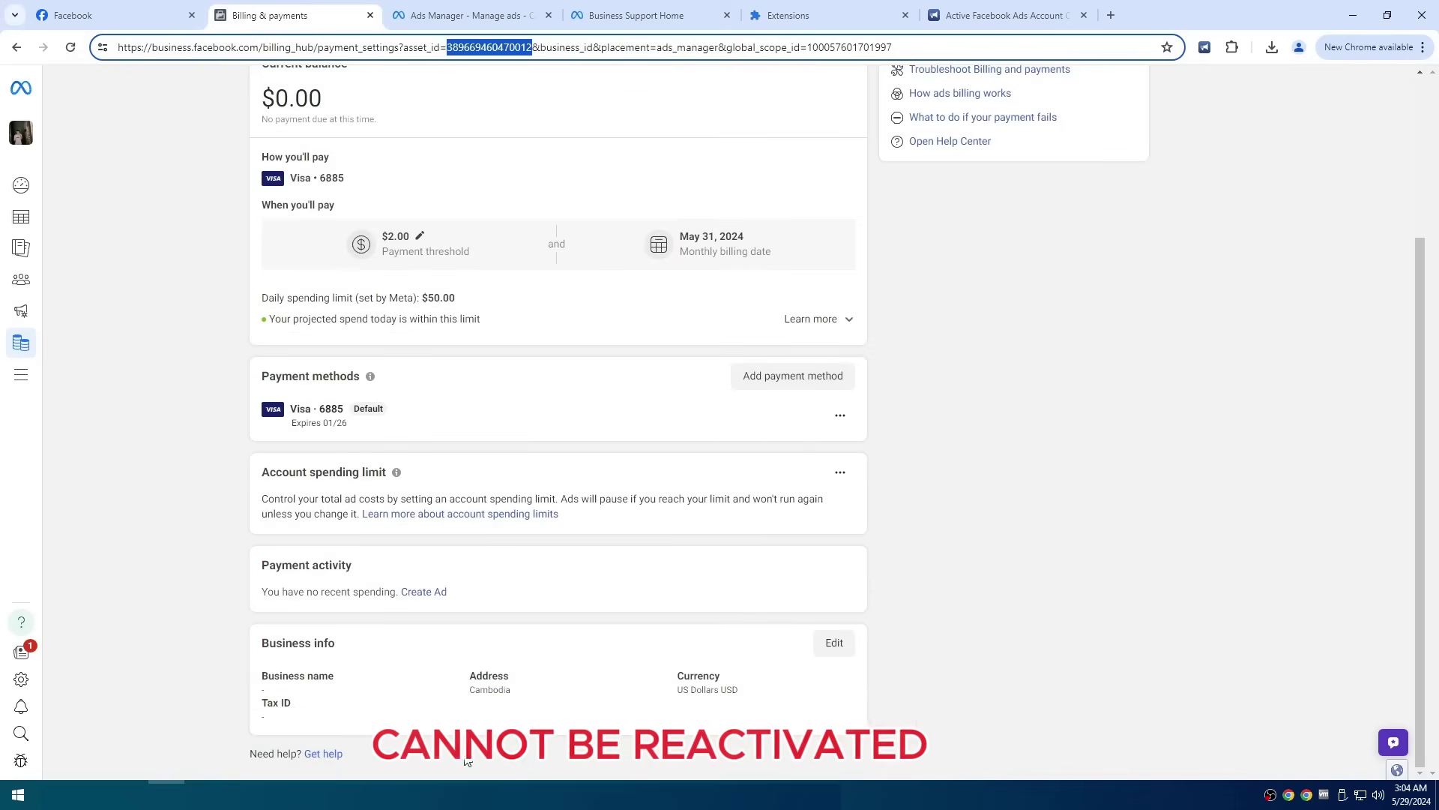
double_click(489, 690)
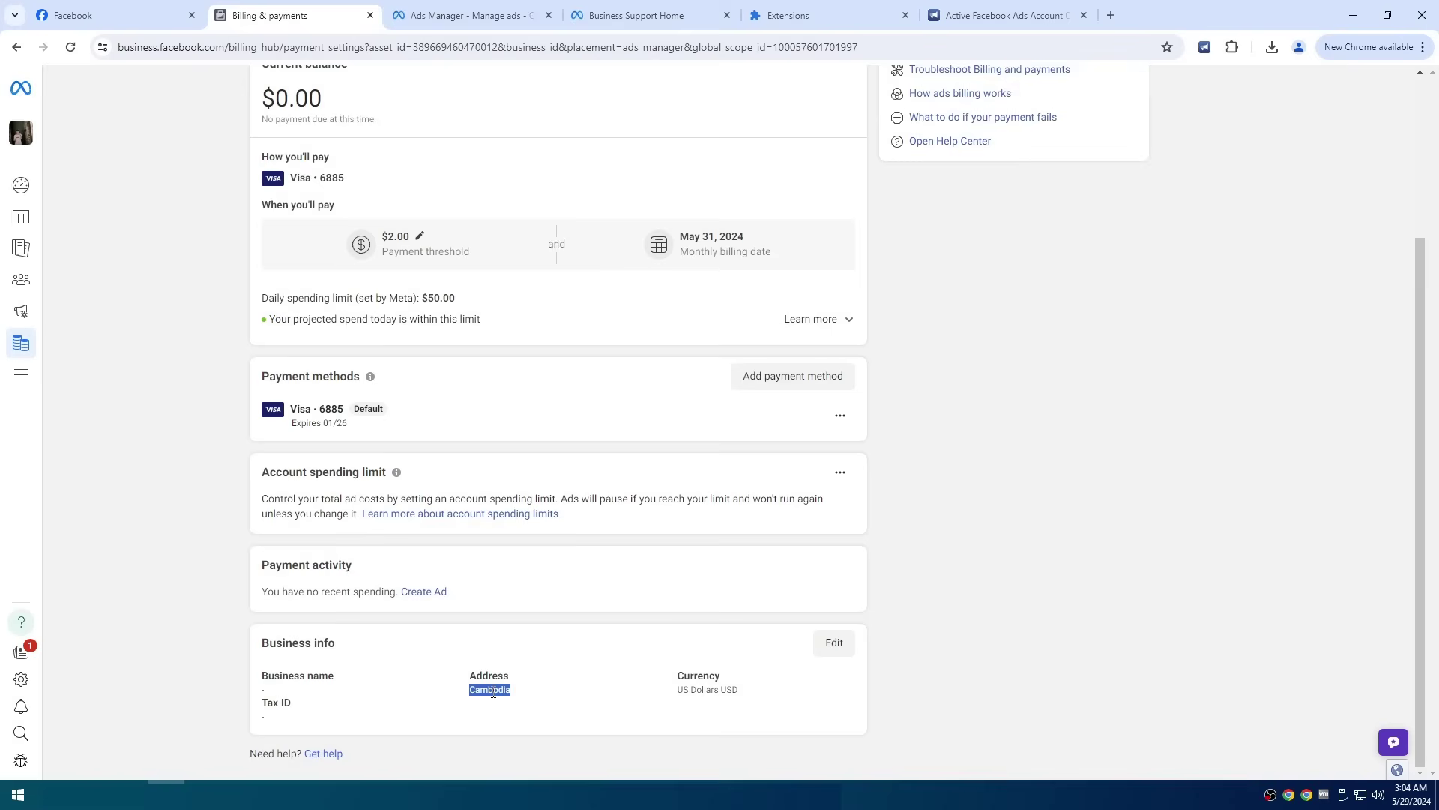
right_click(491, 689)
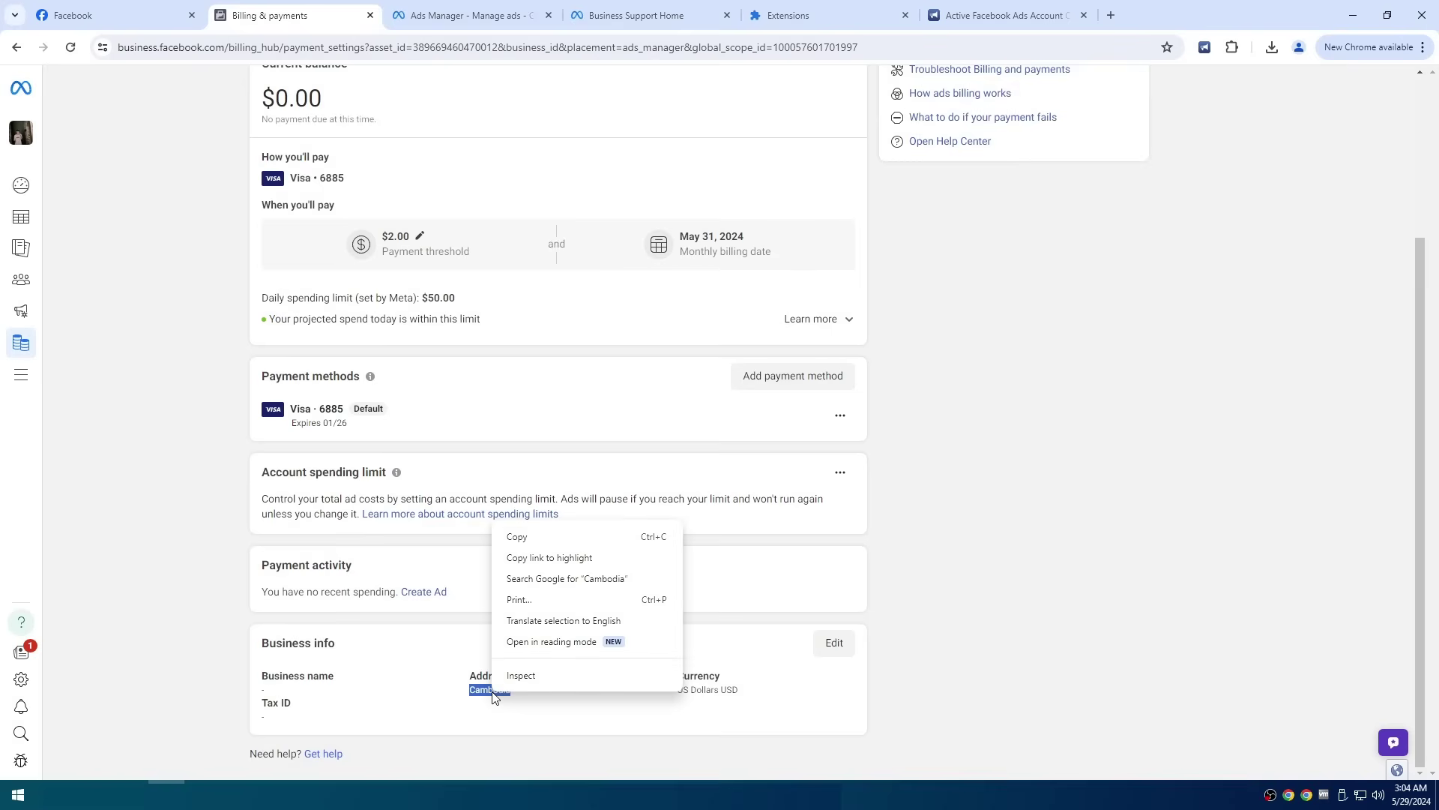
click(533, 536)
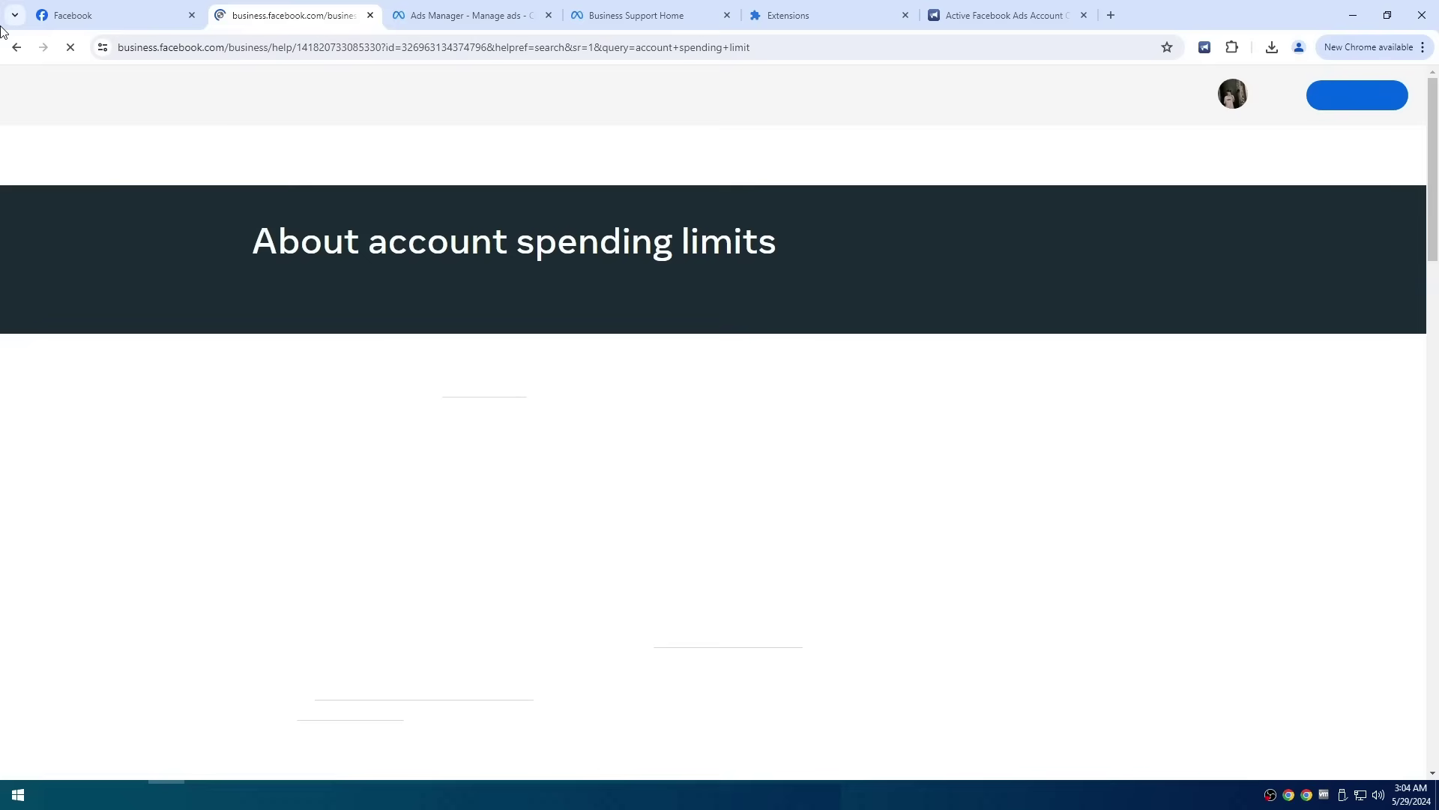
click(11, 48)
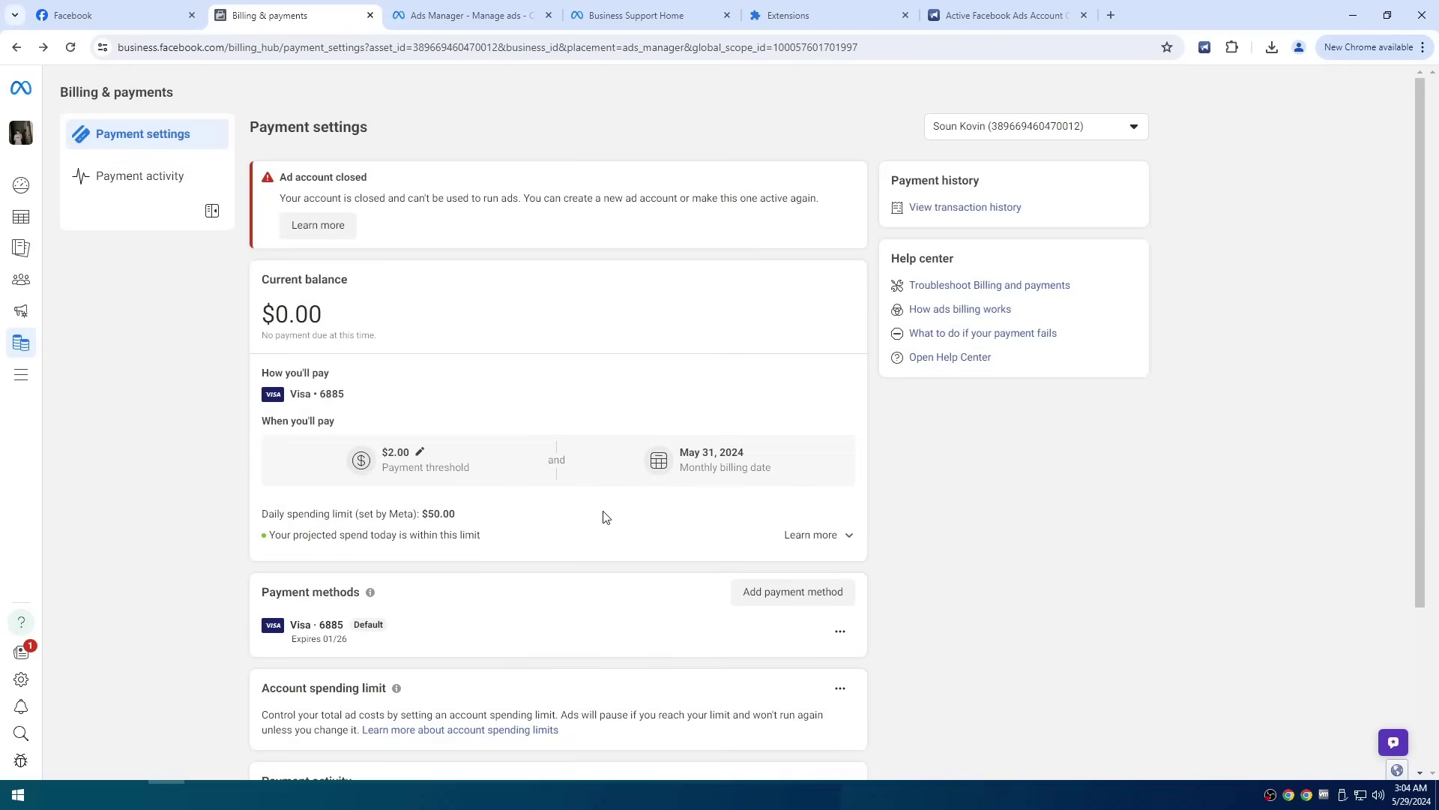
Step: Re-copy Cambodia and paste it into the reactivation form's Address field
scroll(651, 592, down, 2)
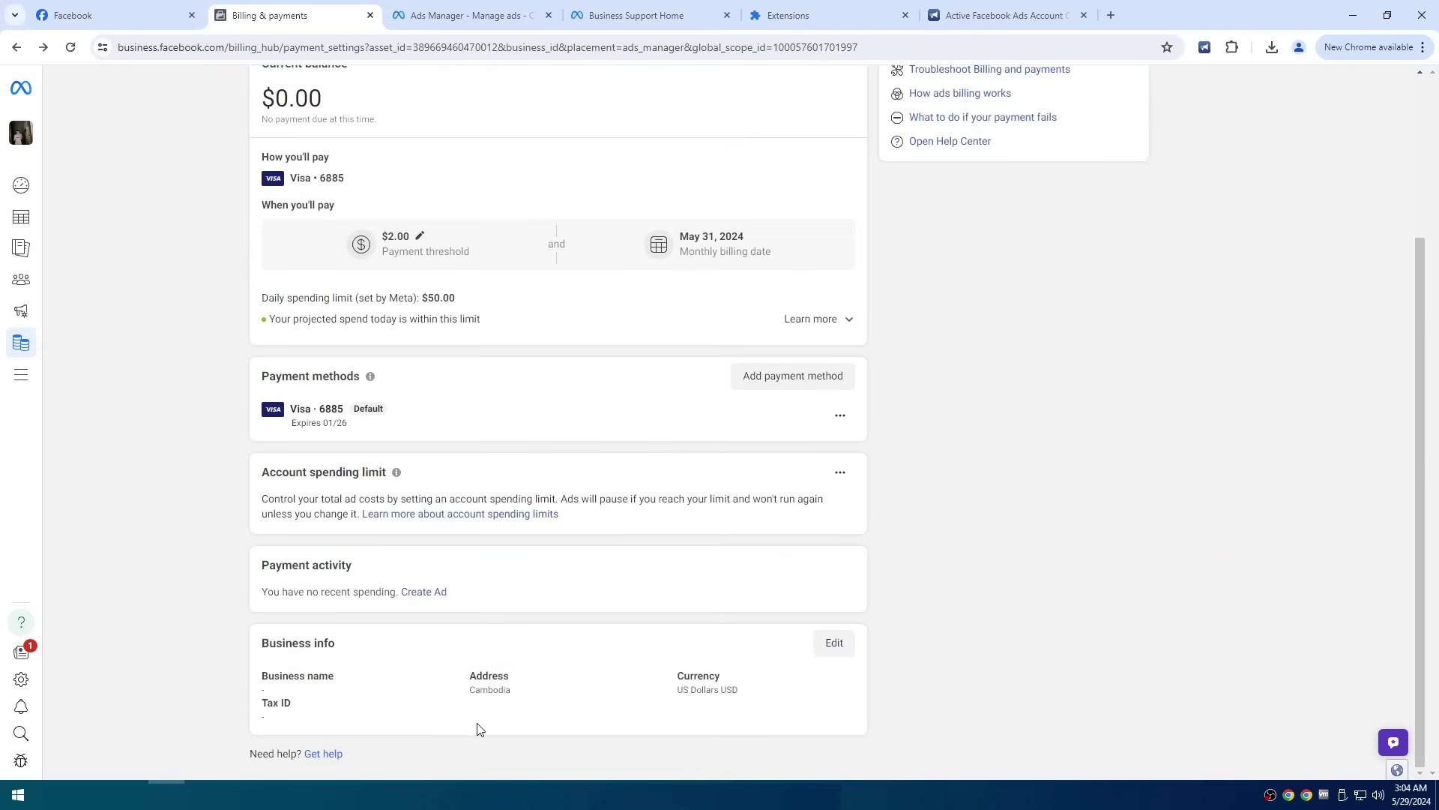
double_click(491, 689)
right_click(491, 689)
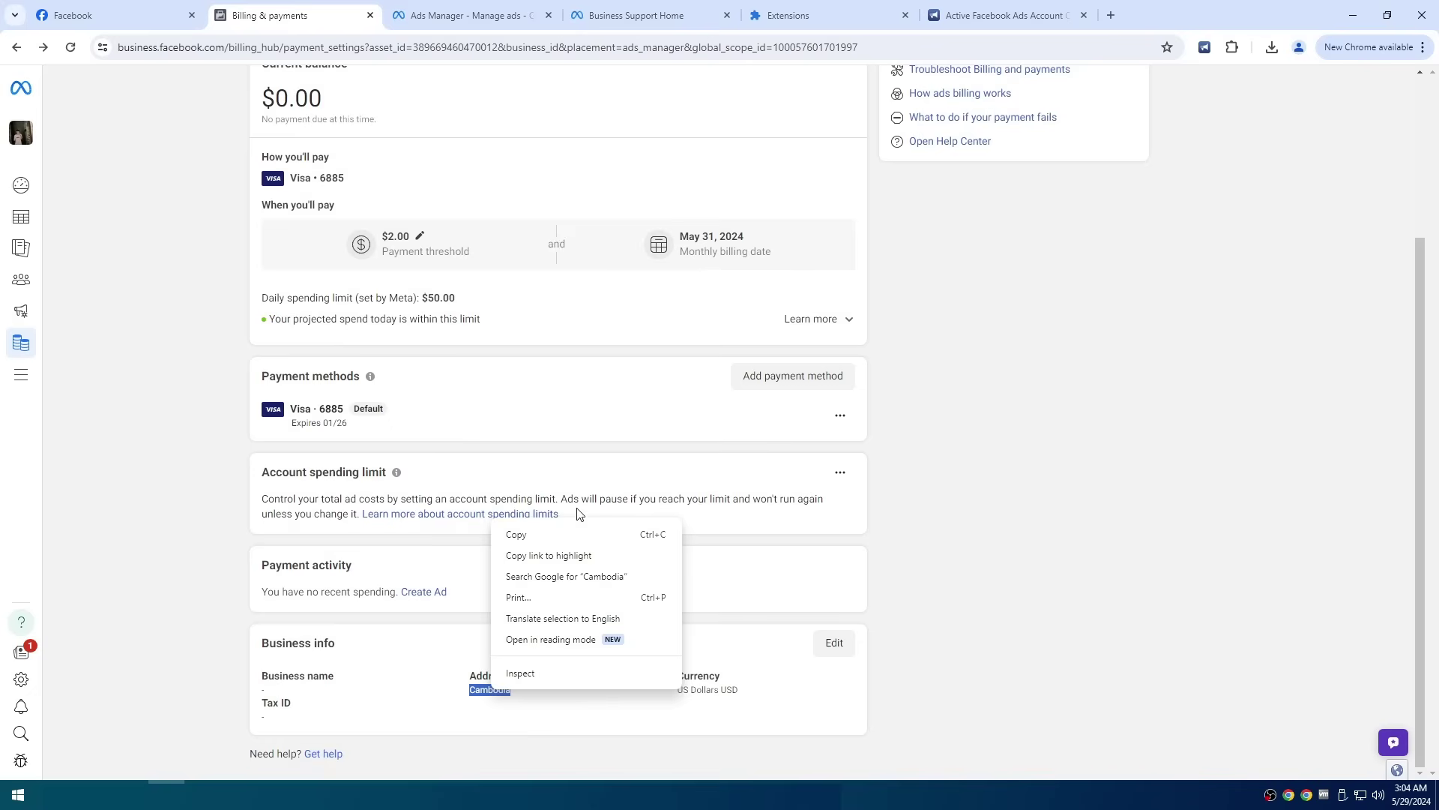
click(611, 535)
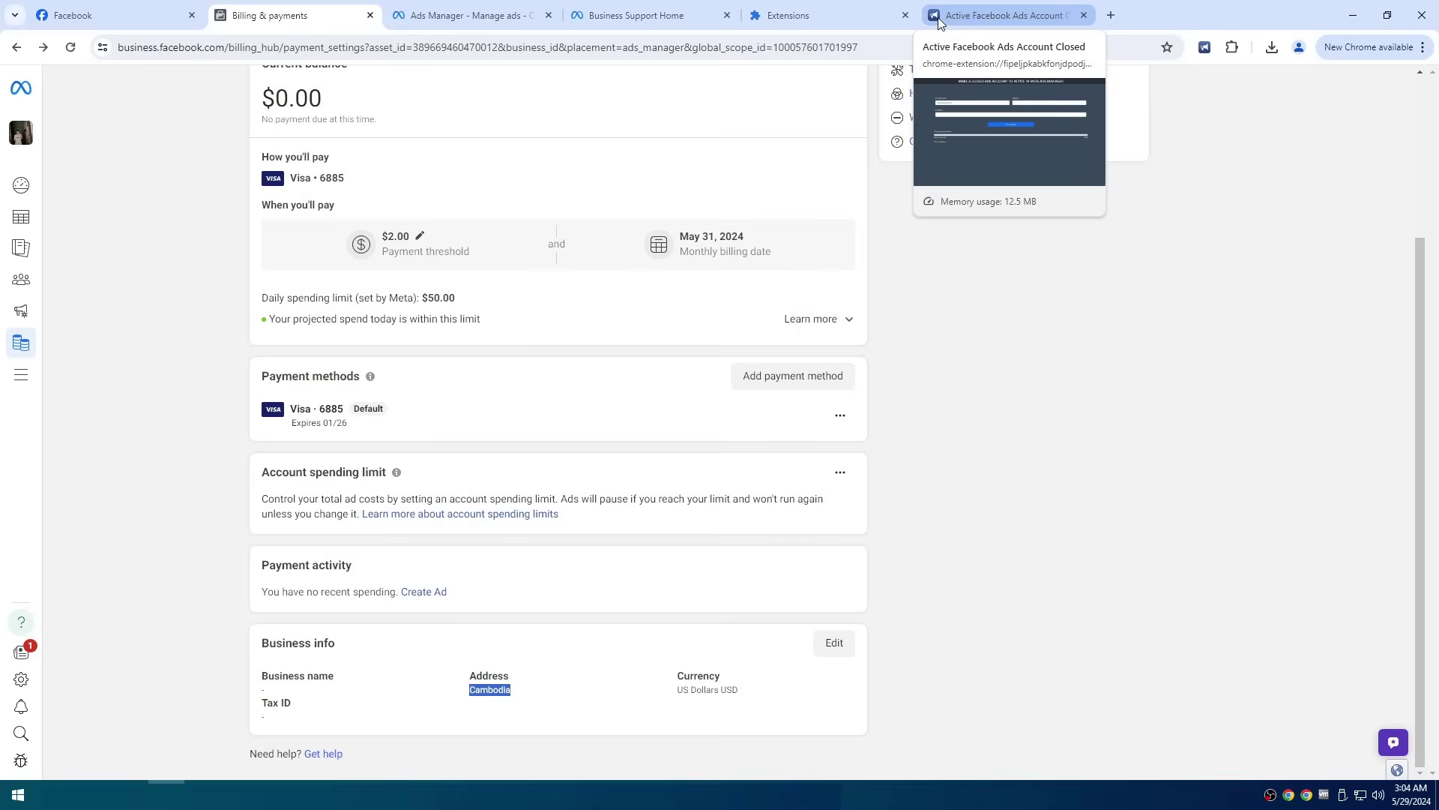
click(975, 21)
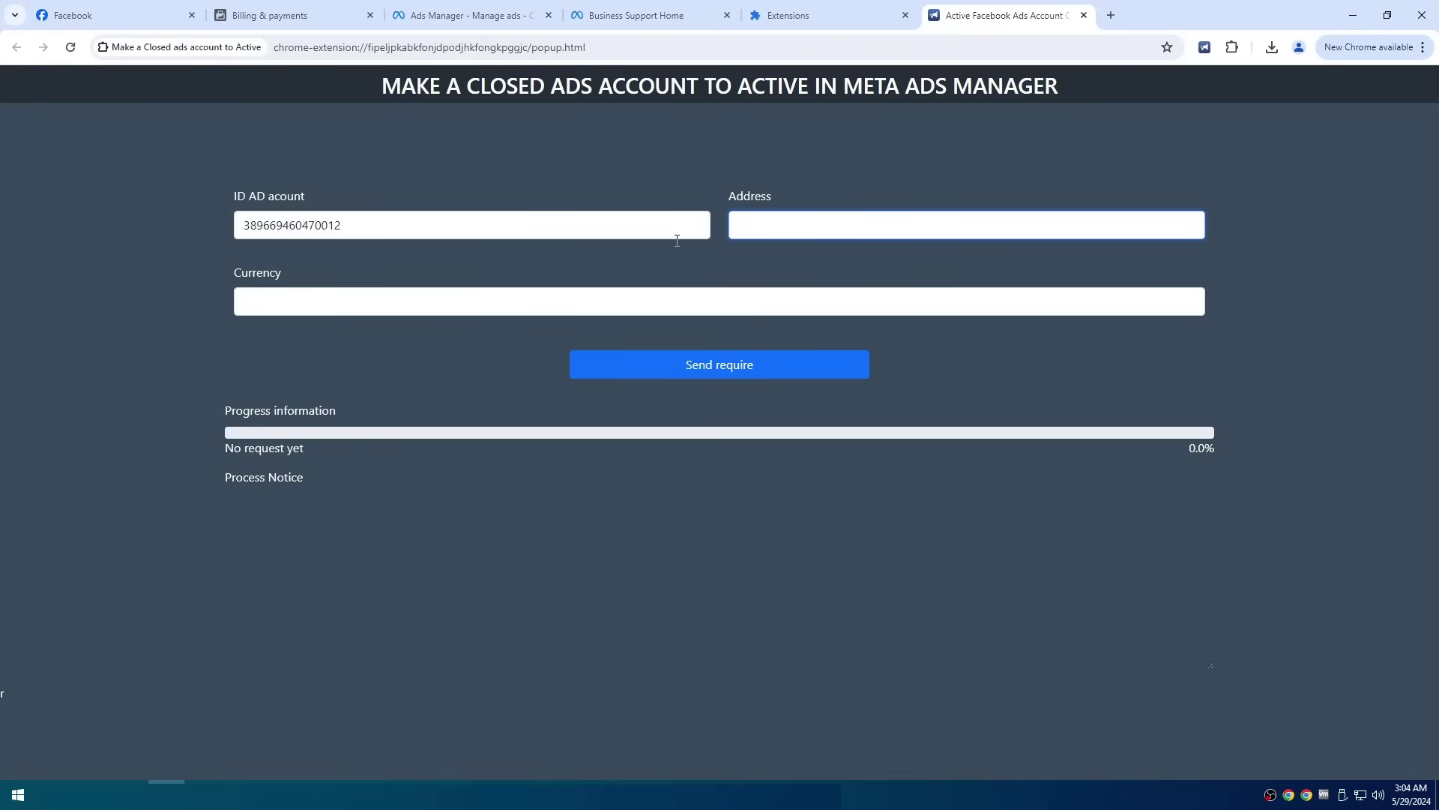
right_click(763, 228)
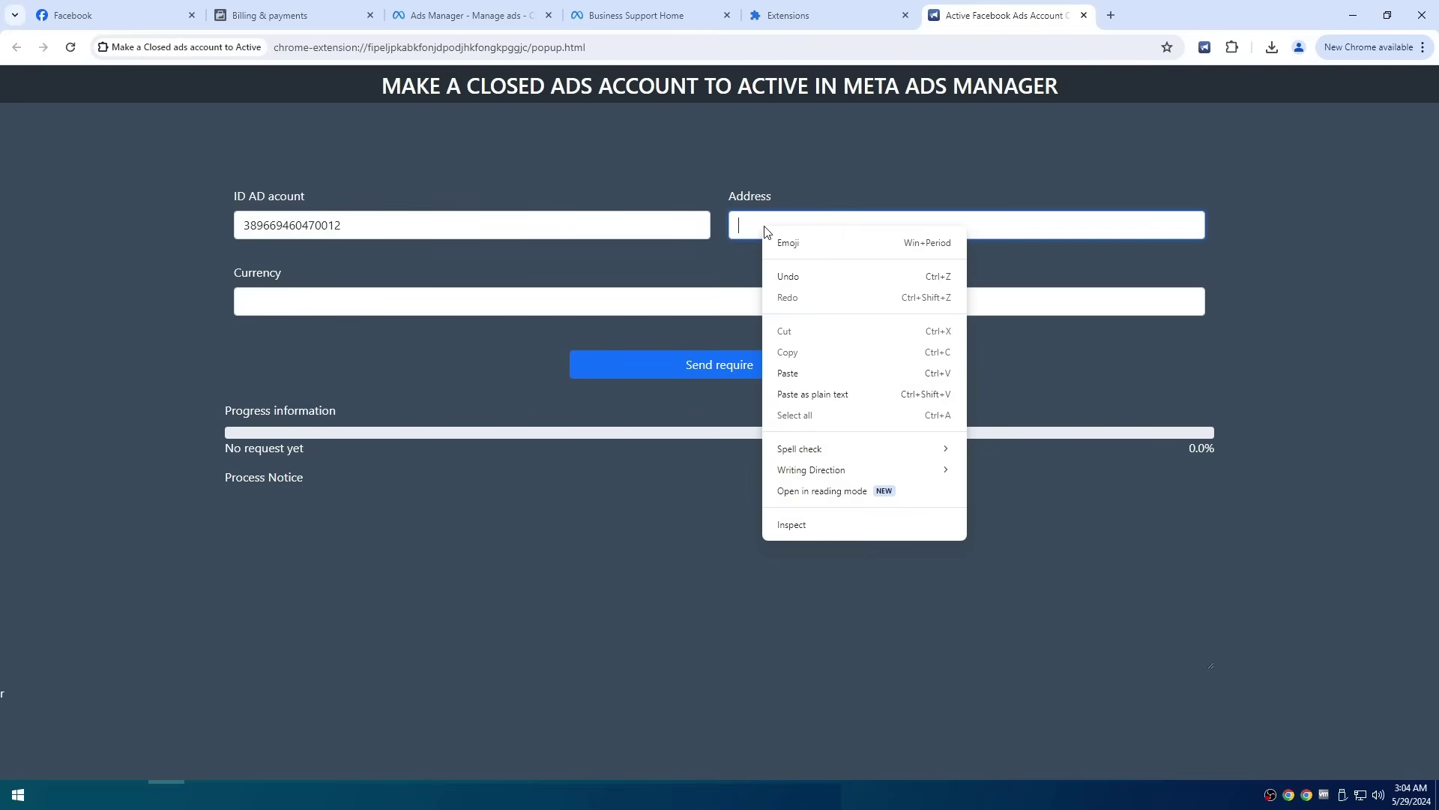
click(789, 373)
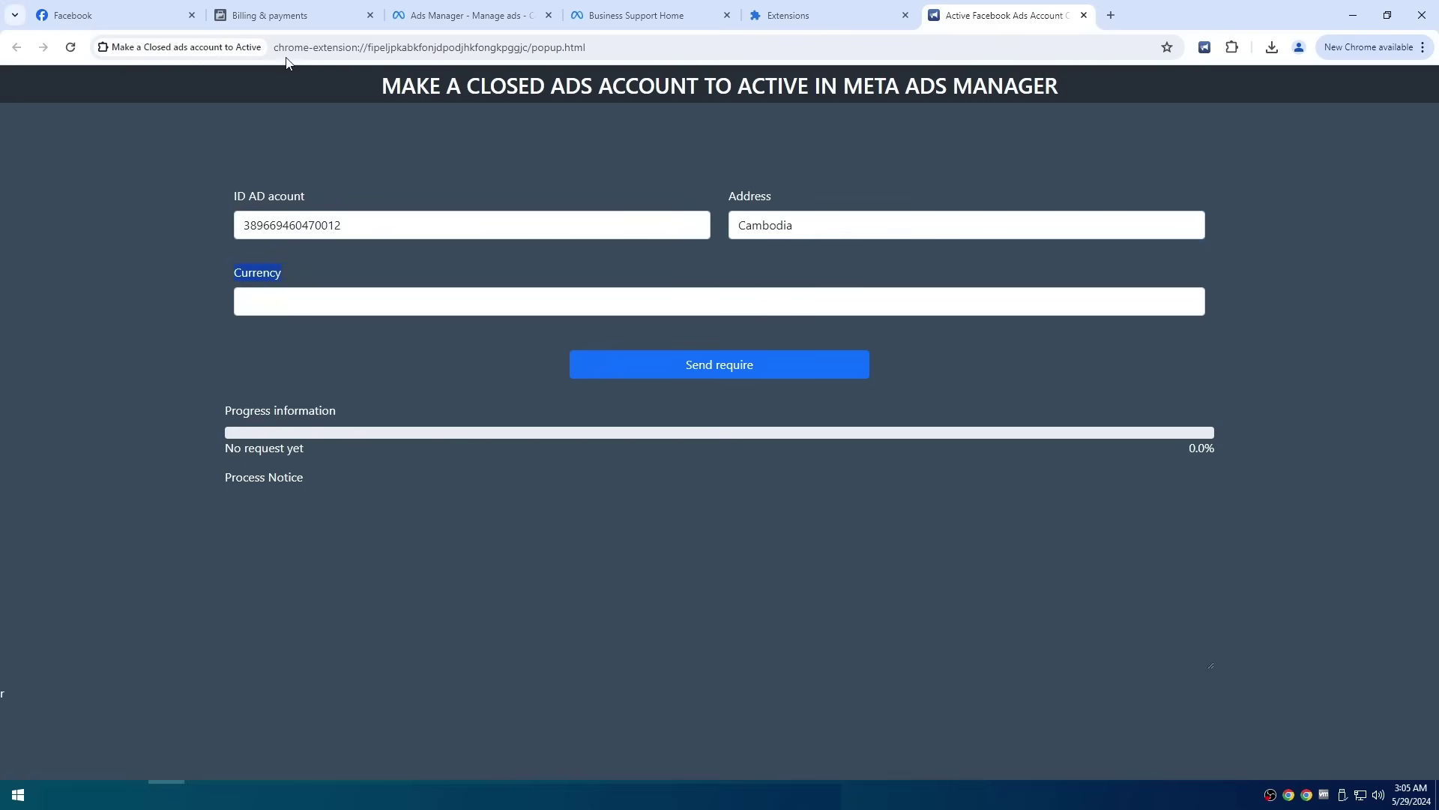
click(290, 15)
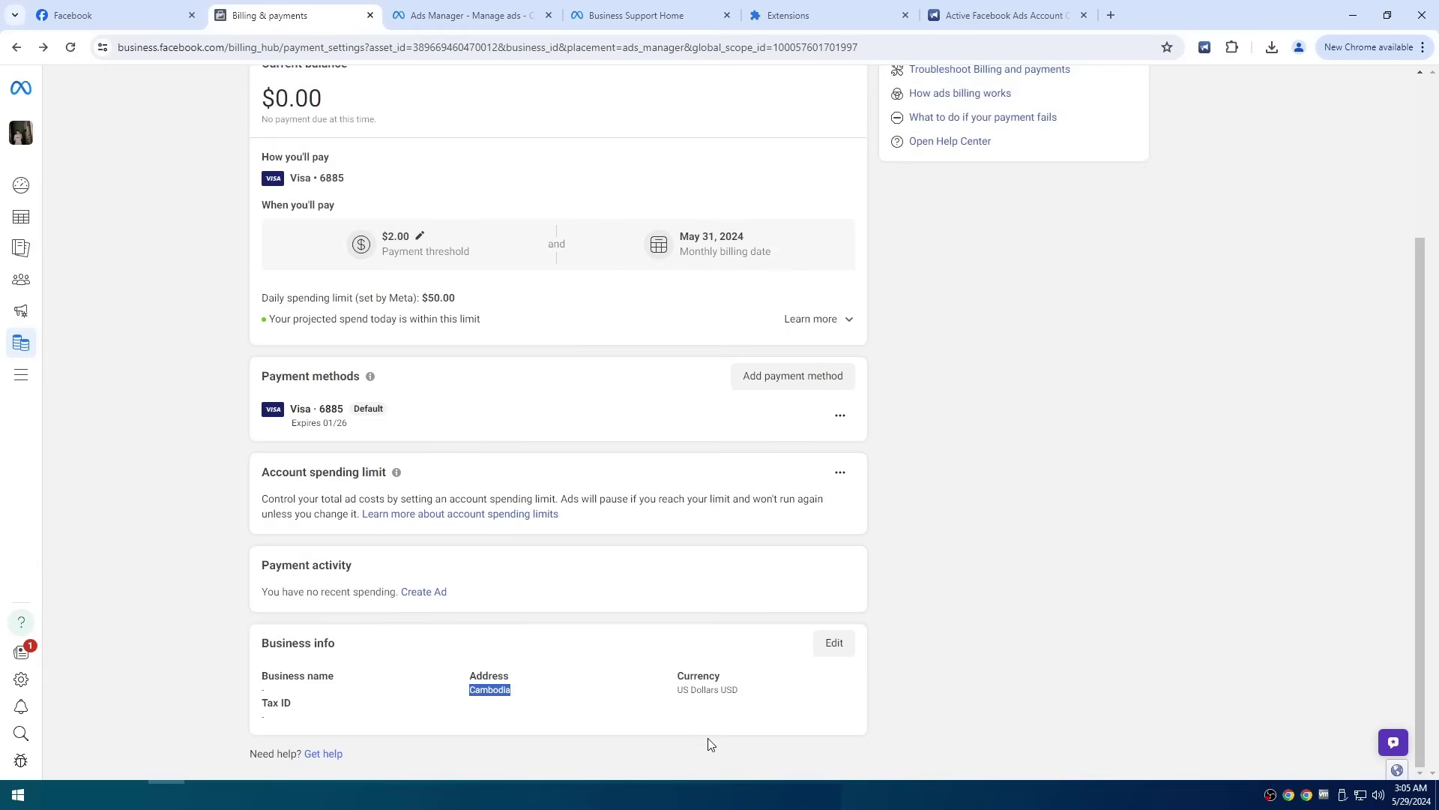
Step: Copy 'US Dollars USD' from the billing page into the extension form's Currency field
triple_click(711, 688)
right_click(710, 688)
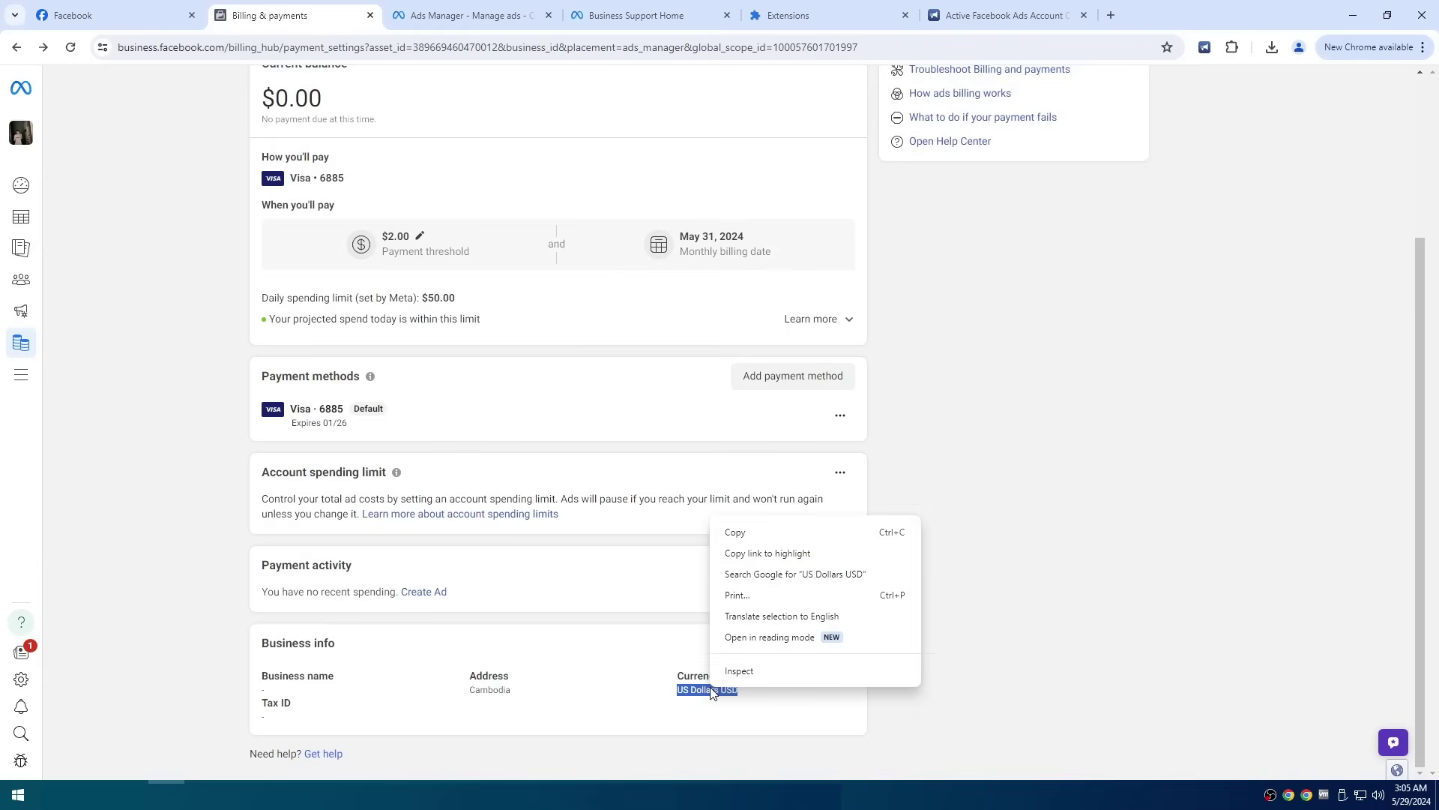
click(753, 532)
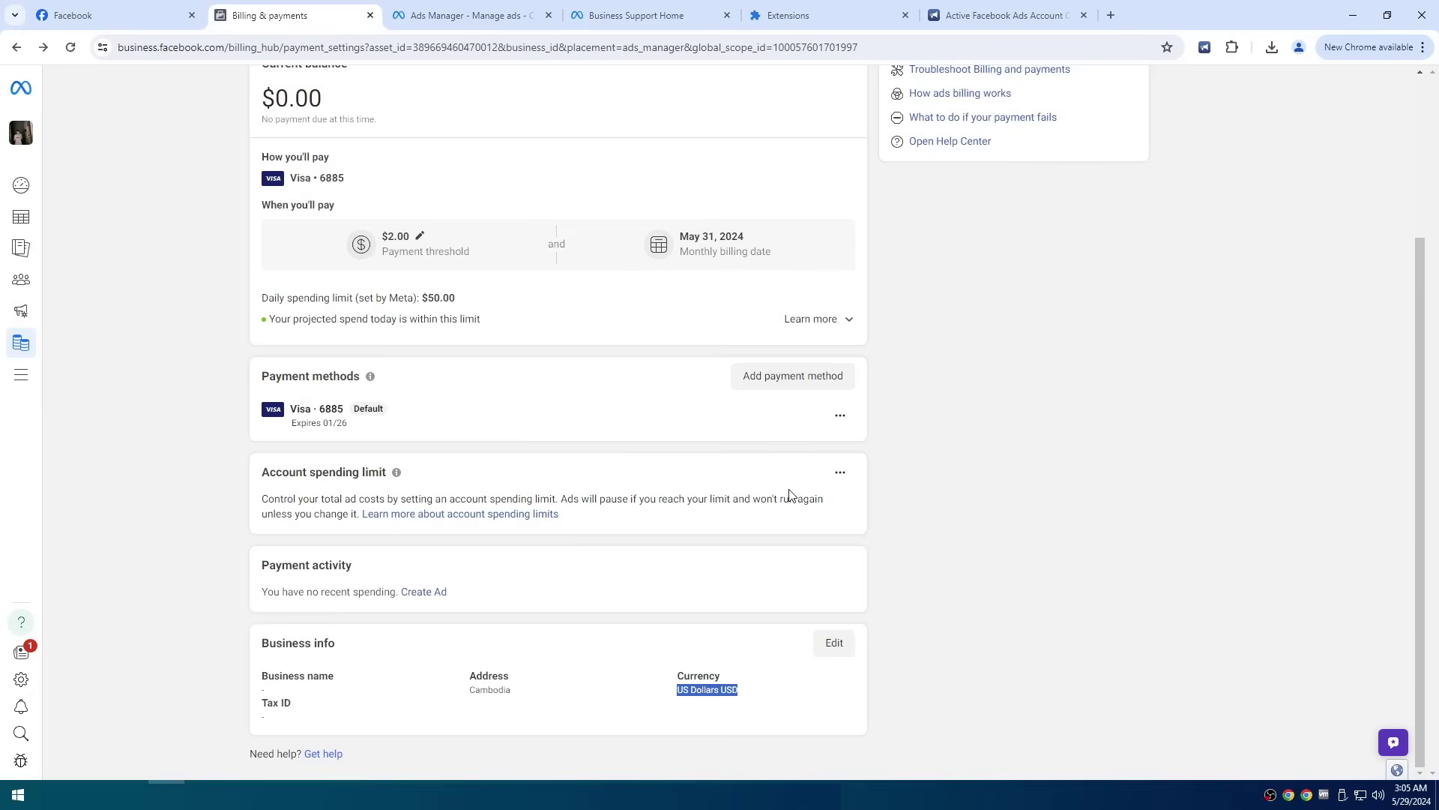
click(994, 23)
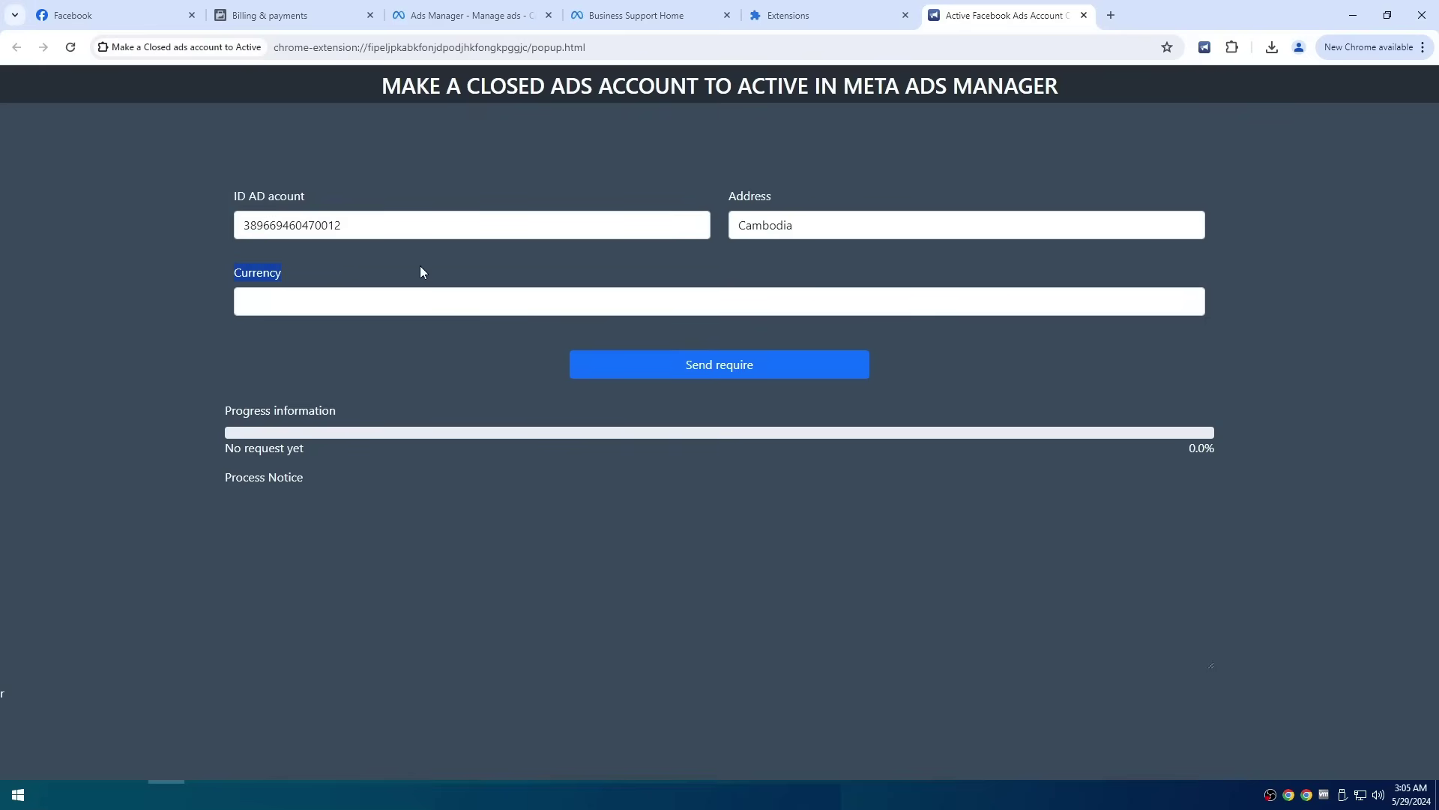
right_click(389, 304)
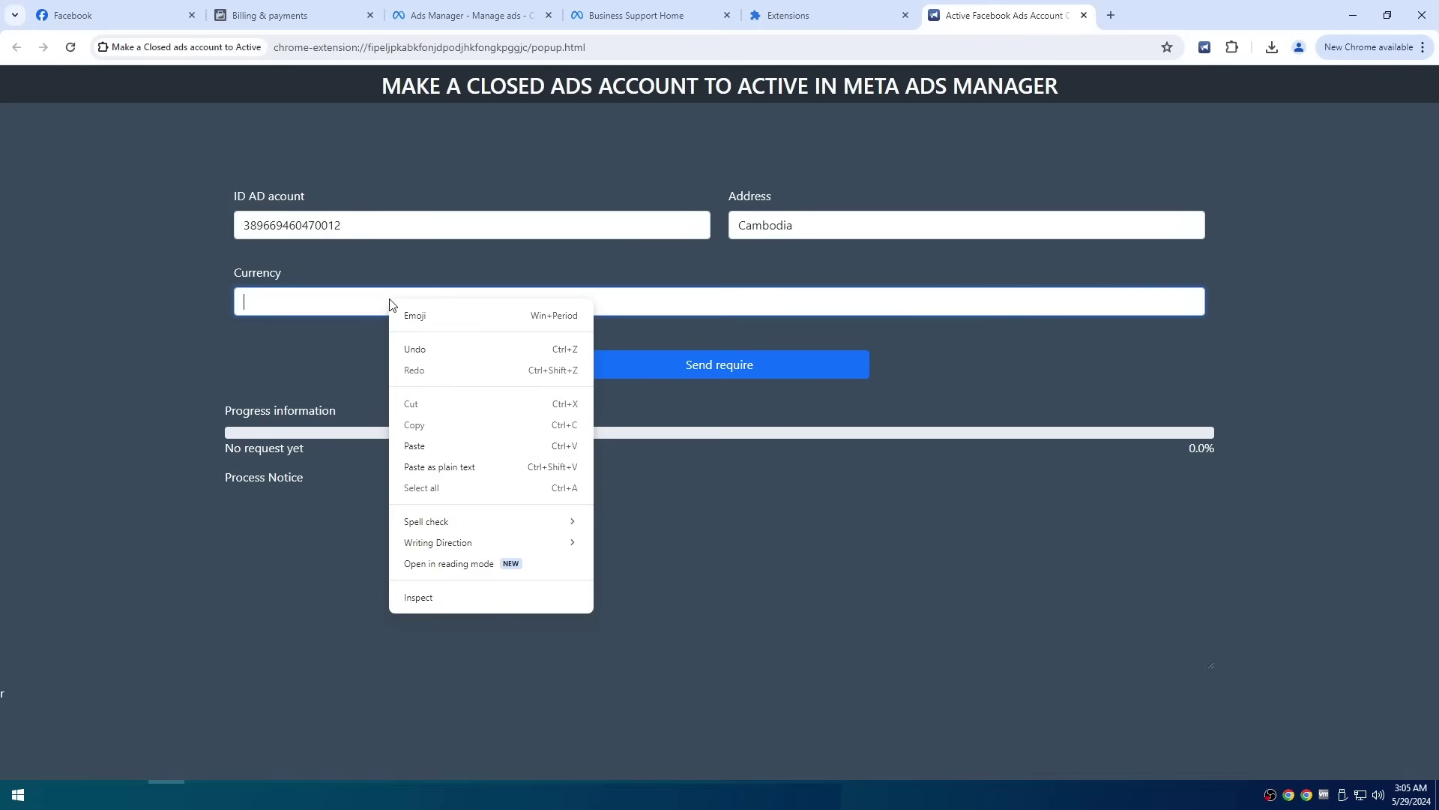
click(434, 446)
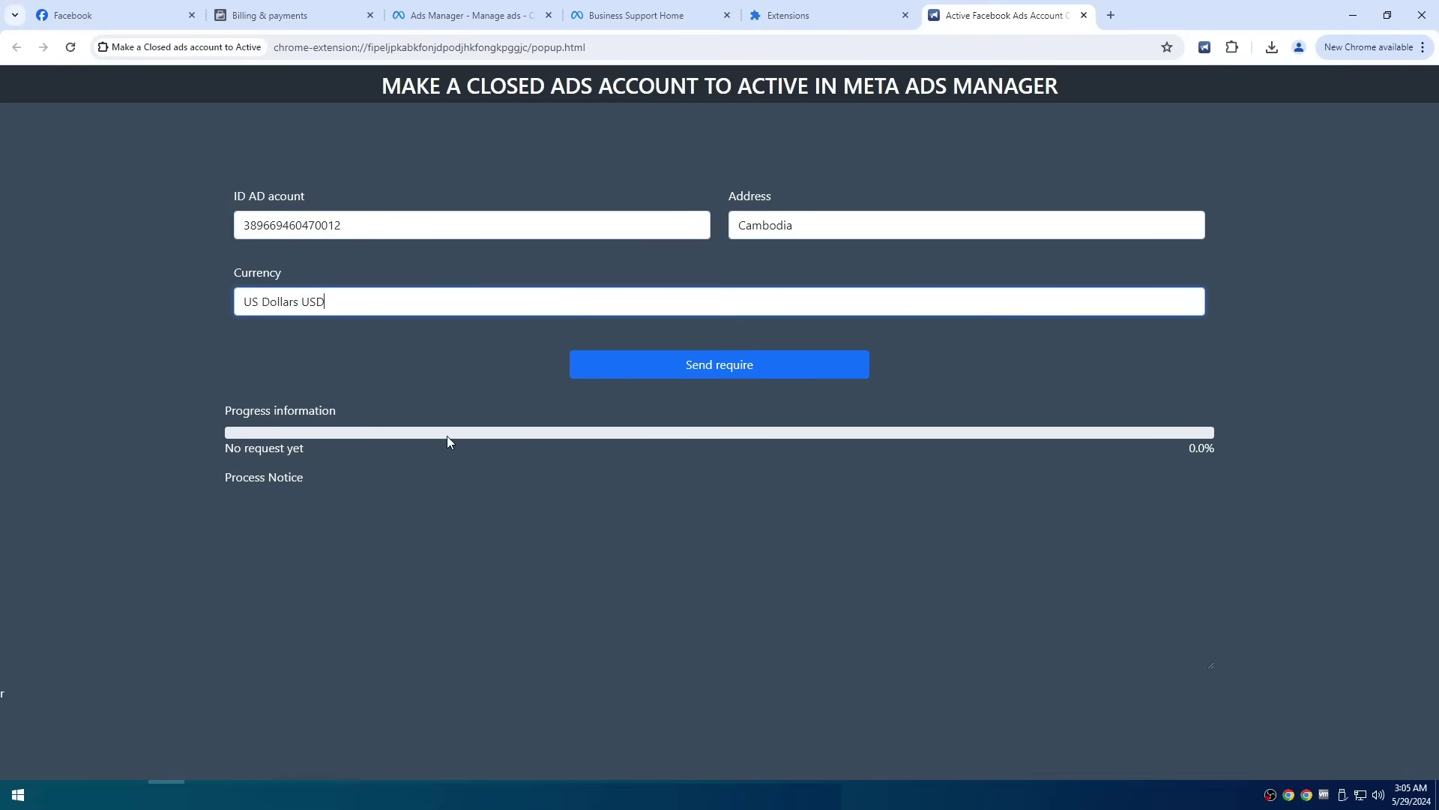
Step: Send the reactivation request and dismiss the 'Good job!' success dialog with OK
click(723, 370)
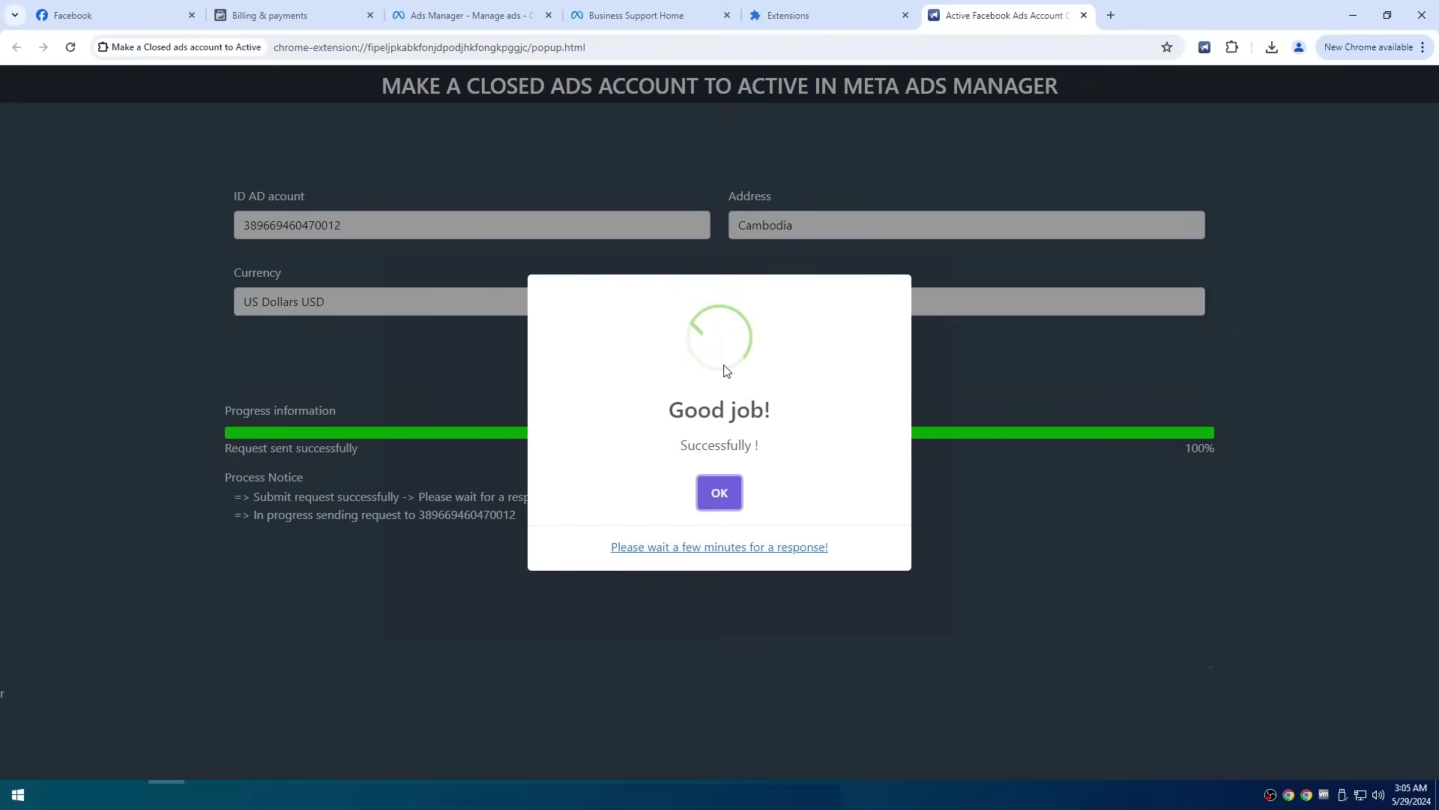
drag(692, 407, 747, 448)
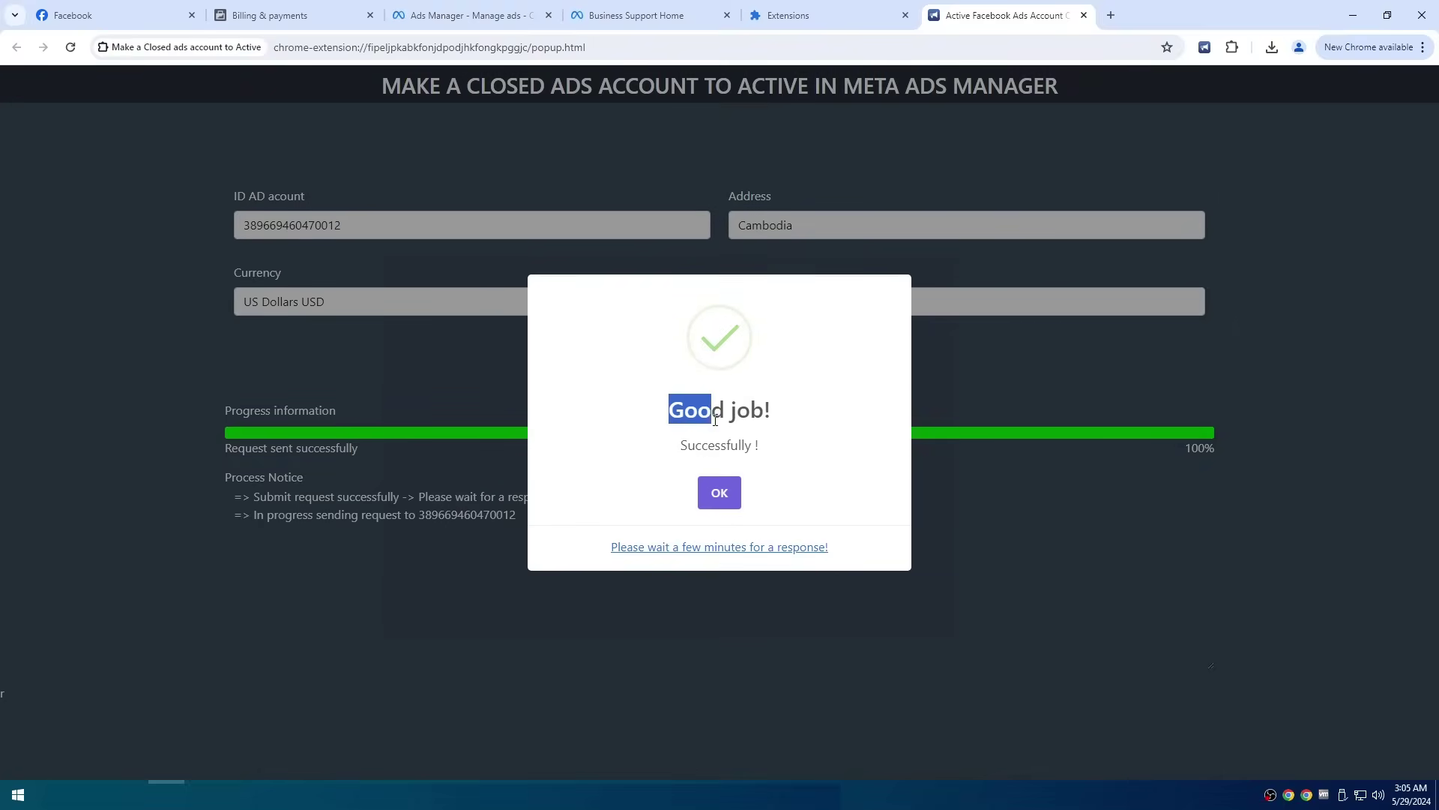
click(725, 469)
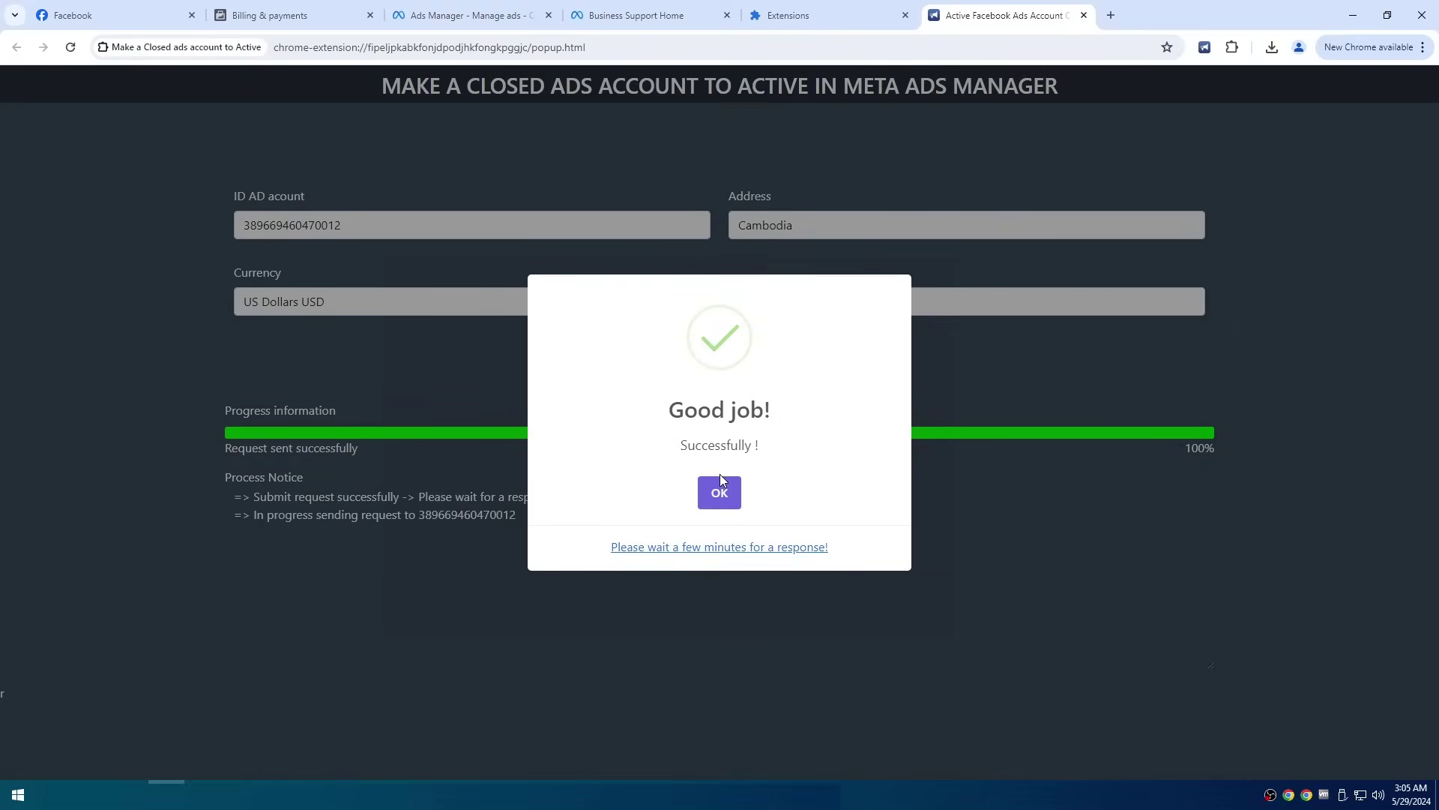
click(720, 493)
click(254, 15)
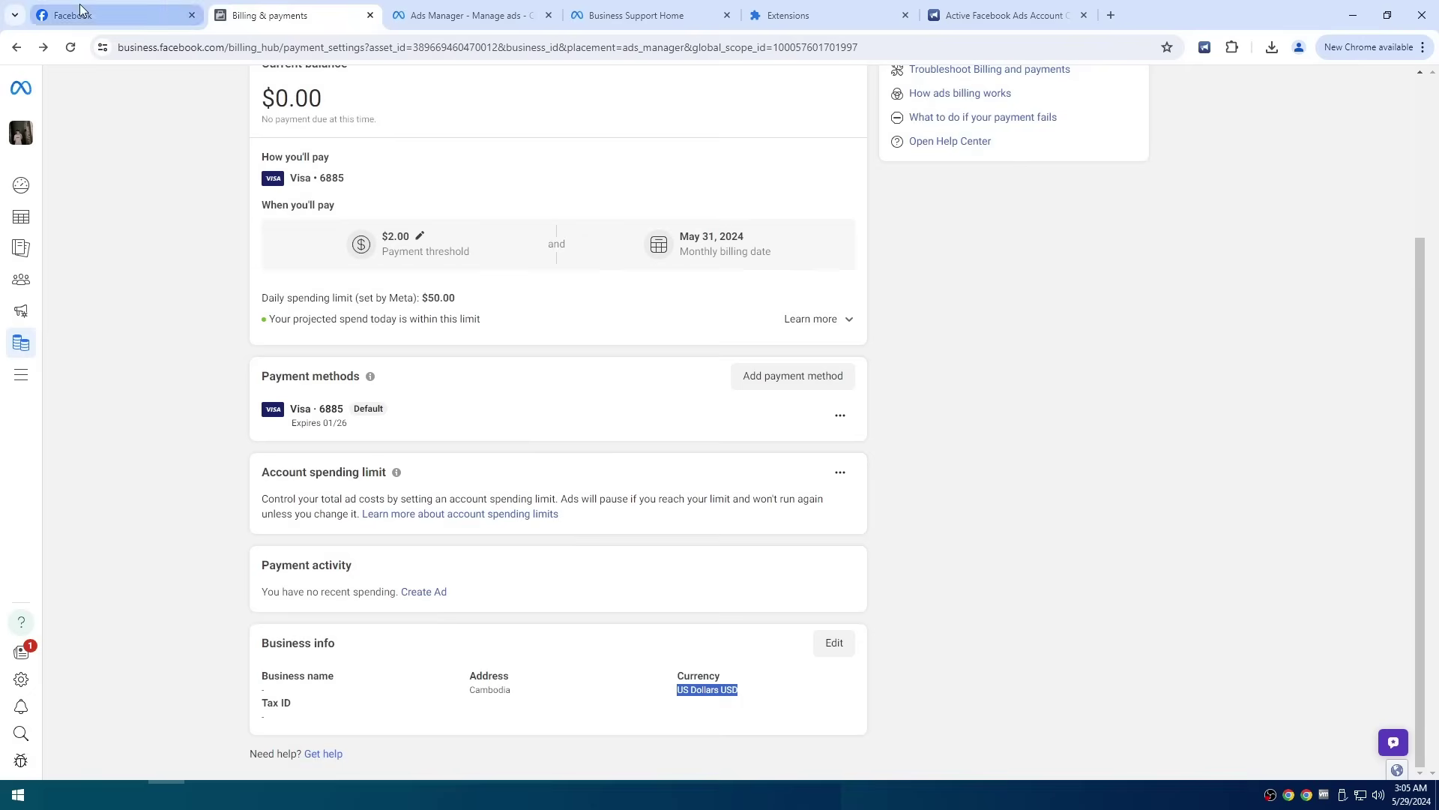
click(70, 49)
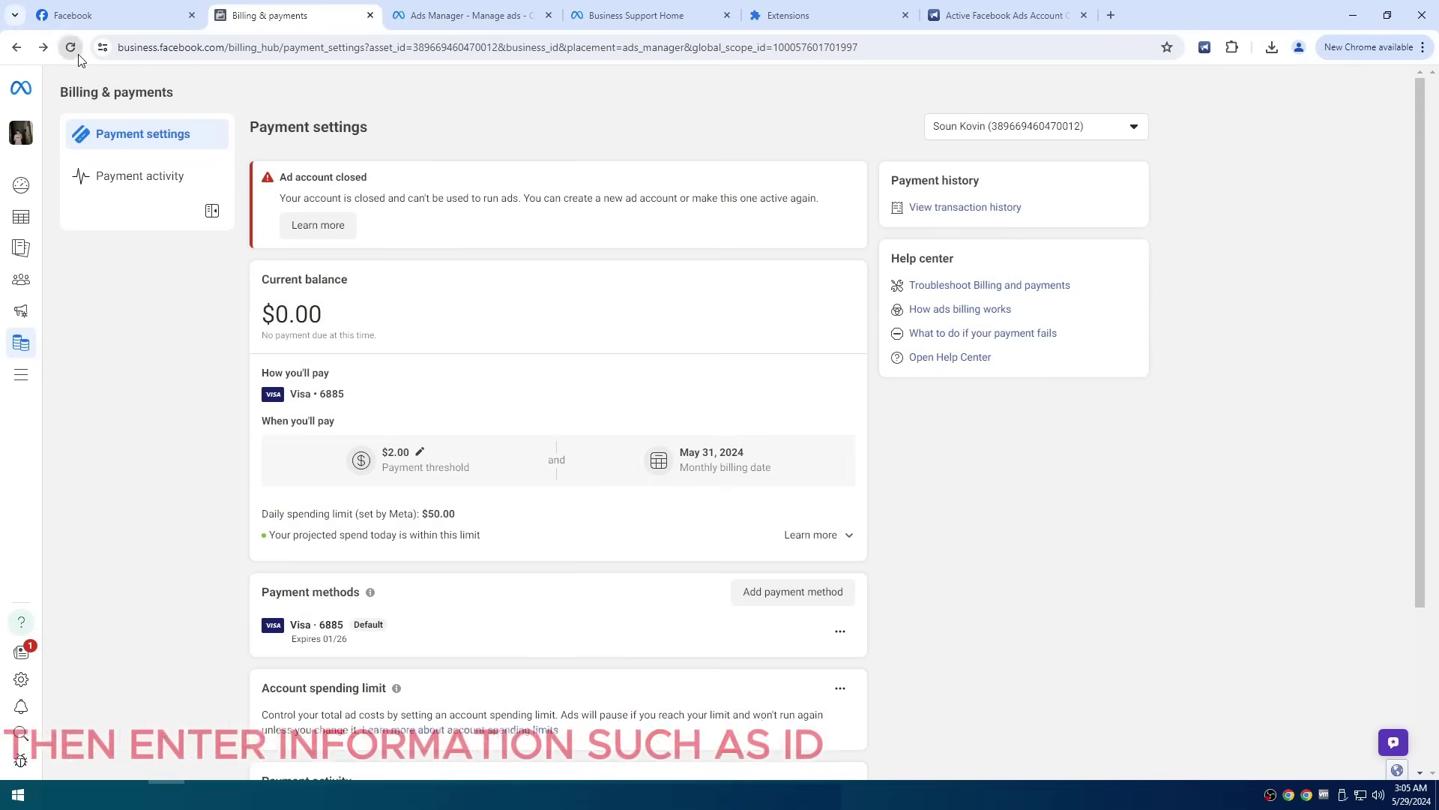
click(77, 55)
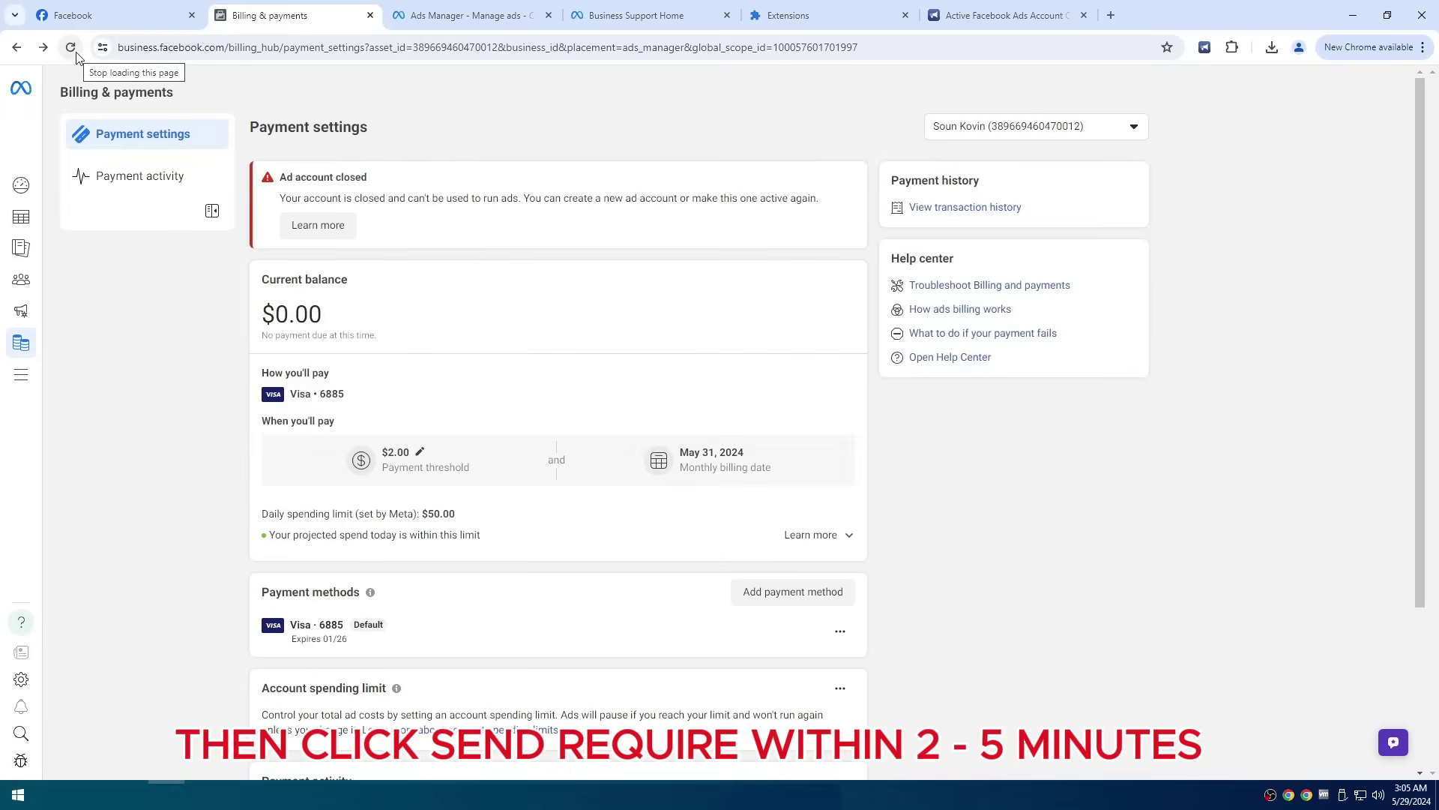
click(71, 48)
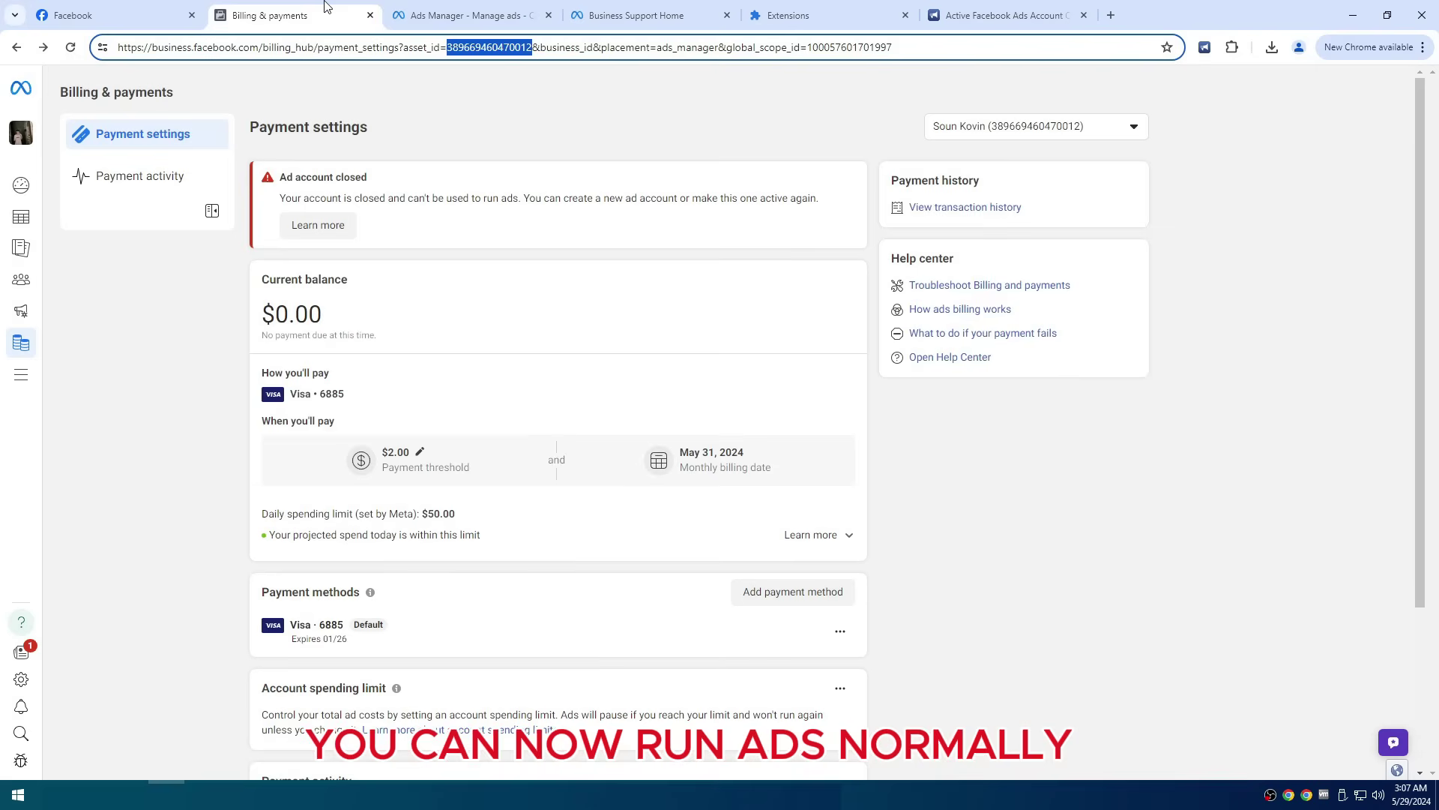
Step: Reload the Billing & payments page from the right-click menu to recheck the closed account
right_click(484, 237)
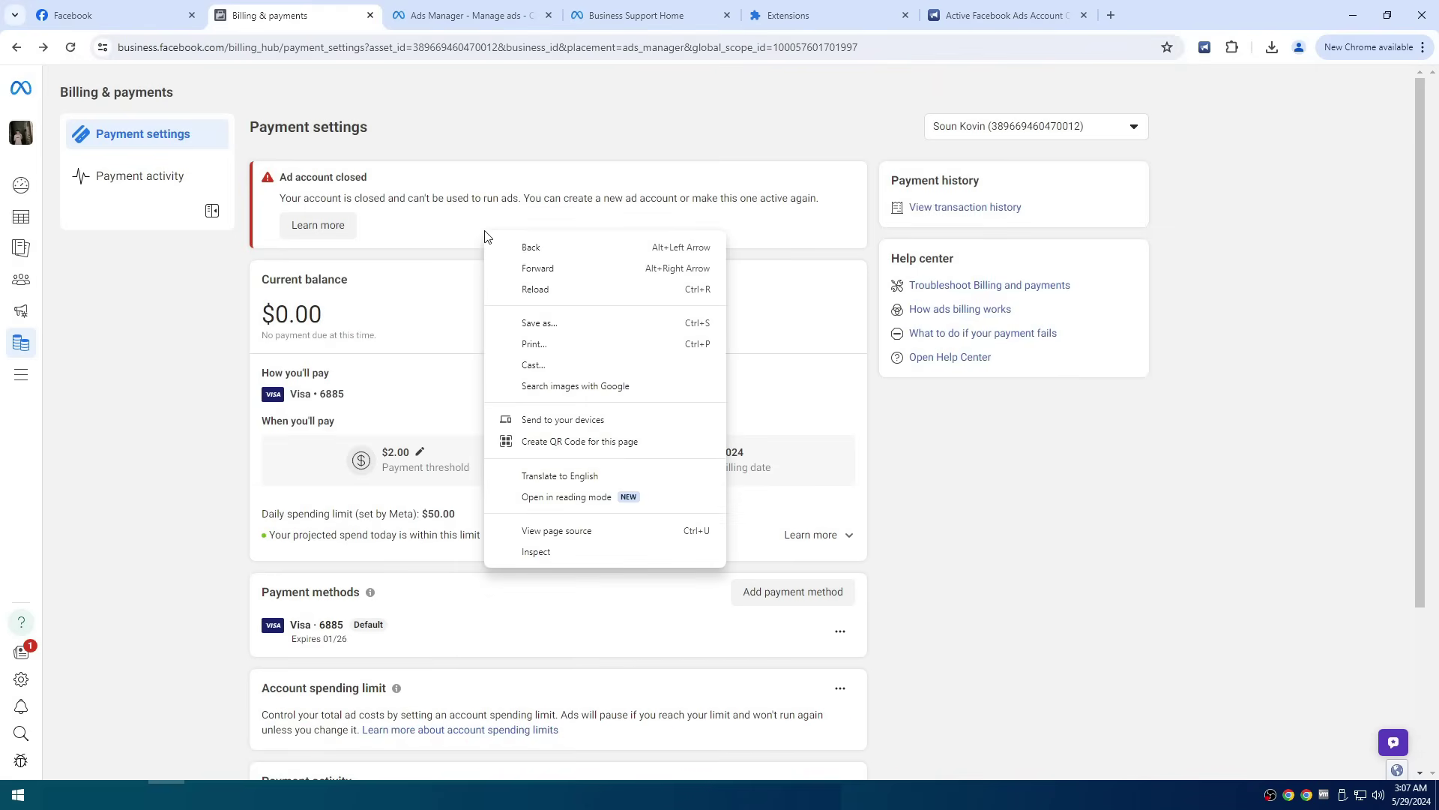
click(541, 289)
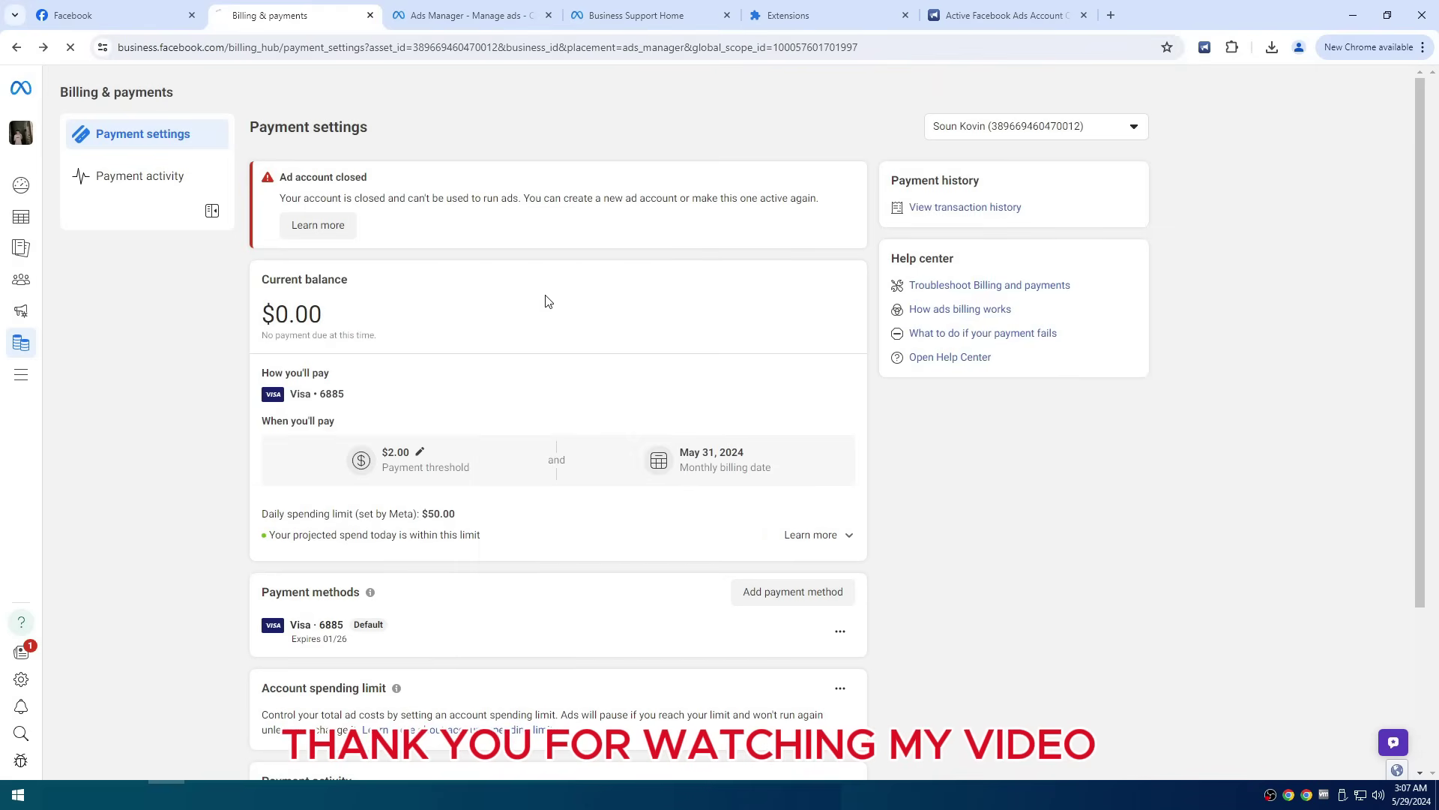